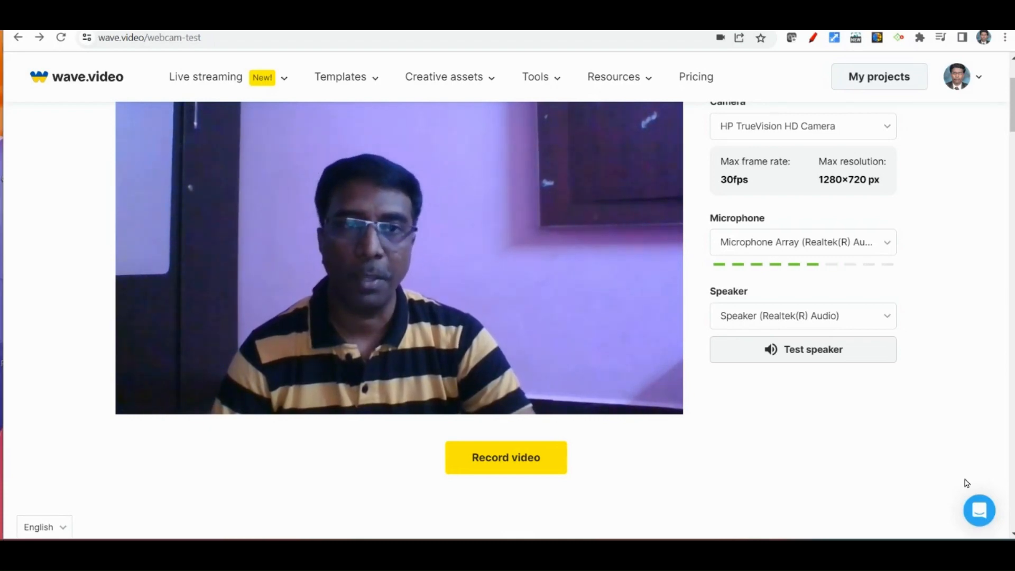
Review the webcam test page's sections on webcam video recording, the live streaming studio and the integrated online video editor.
scroll(967, 482, "down", 4)
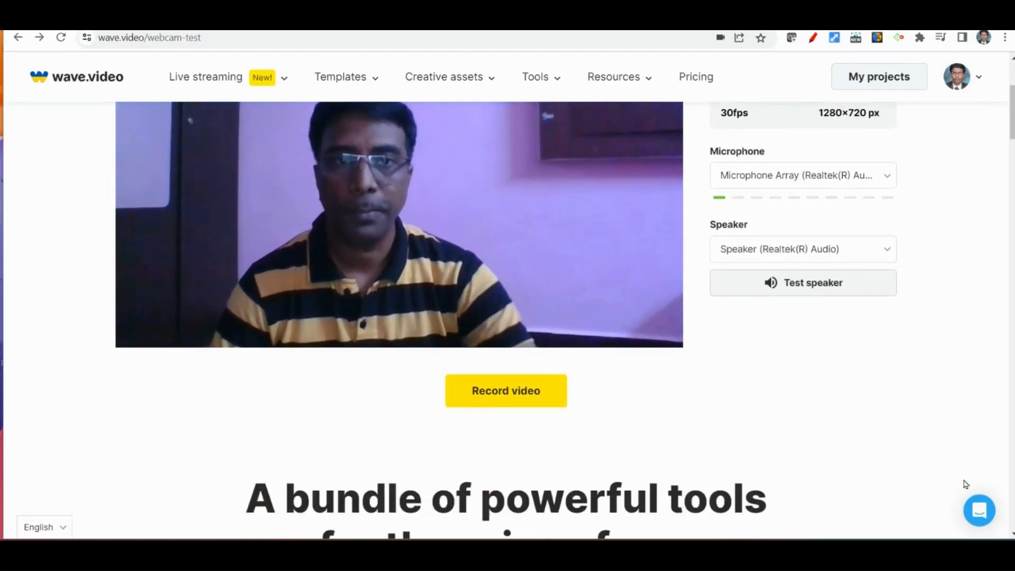
scroll(967, 484, "down", 3)
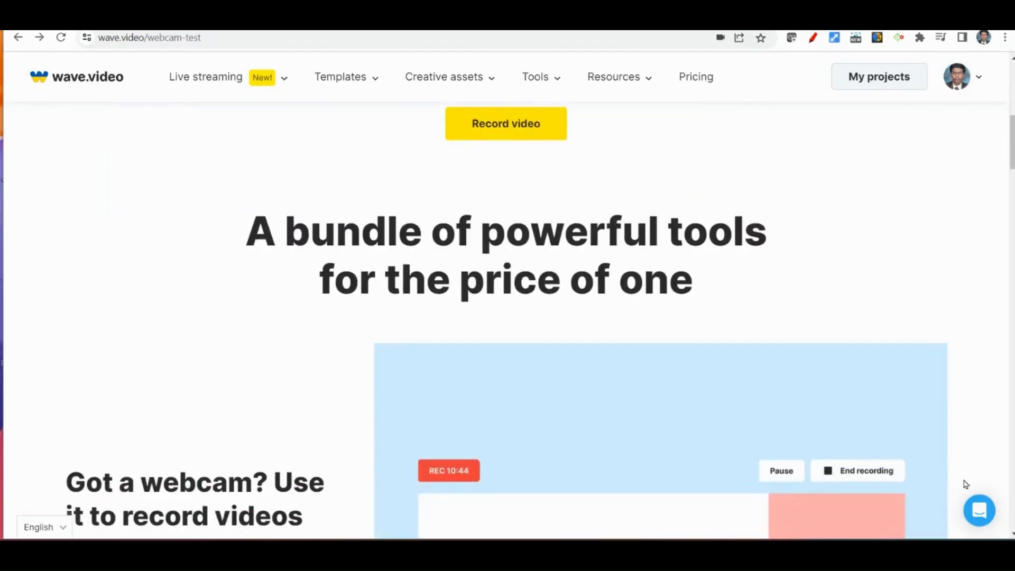
scroll(967, 484, "down", 1)
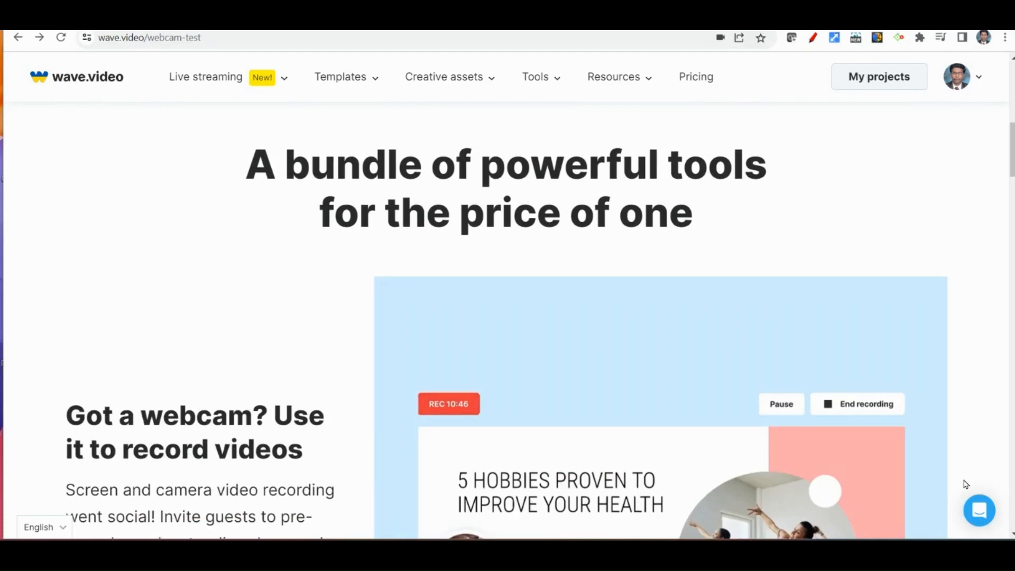
scroll(966, 484, "down", 3)
scroll(966, 484, "down", 1)
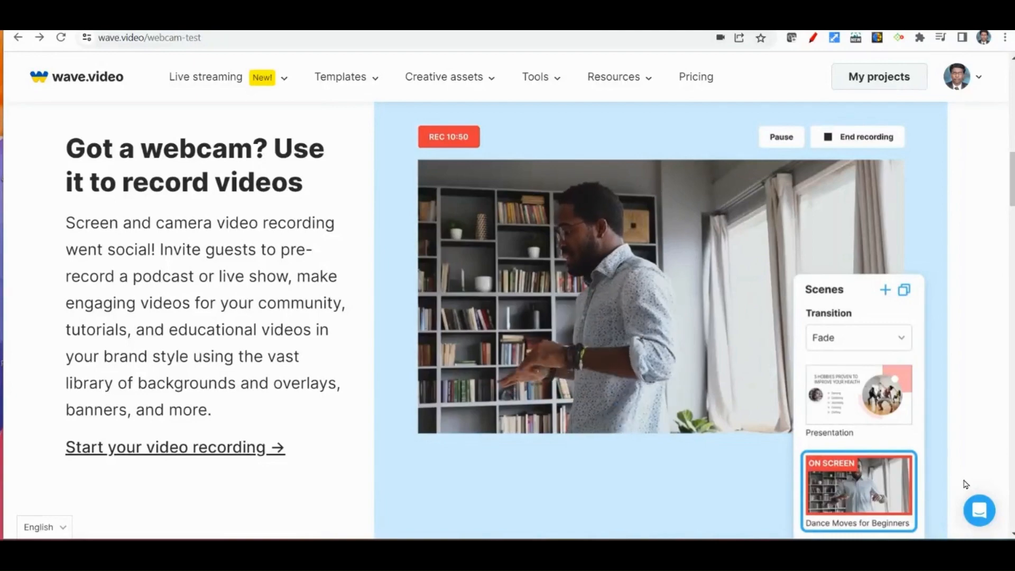
scroll(967, 484, "down", 1)
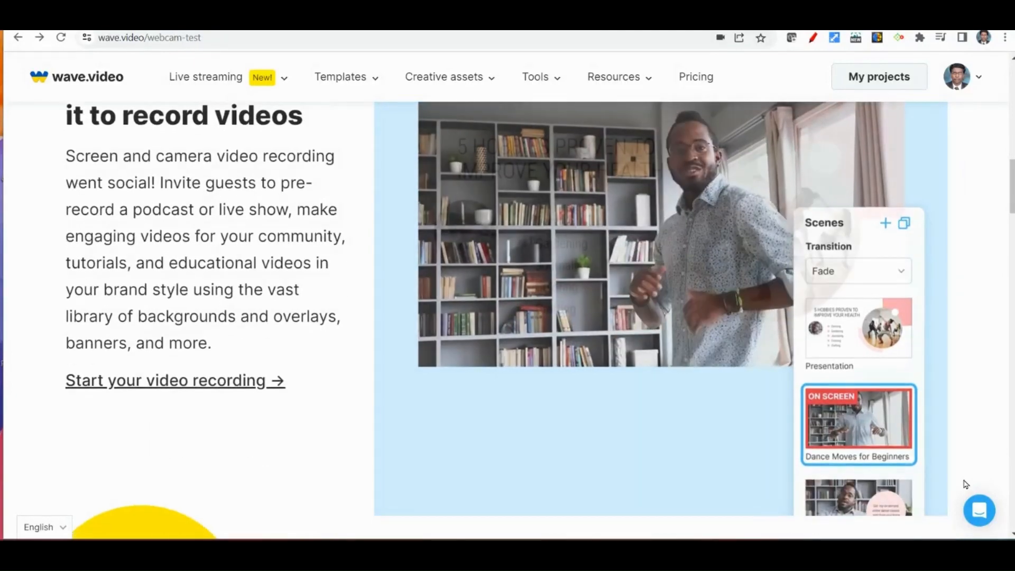
scroll(967, 483, "down", 5)
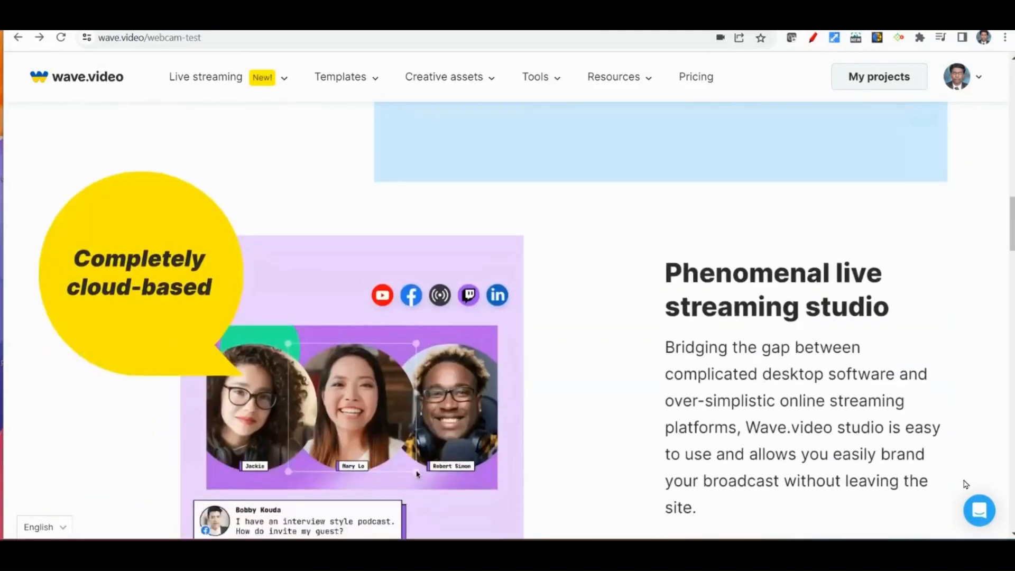
scroll(967, 484, "down", 1)
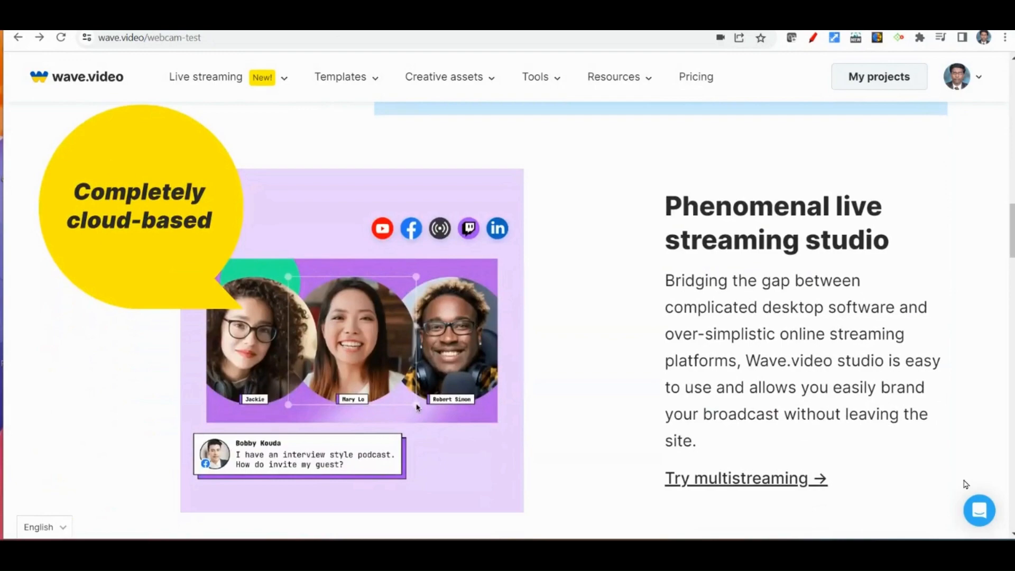
scroll(967, 484, "down", 7)
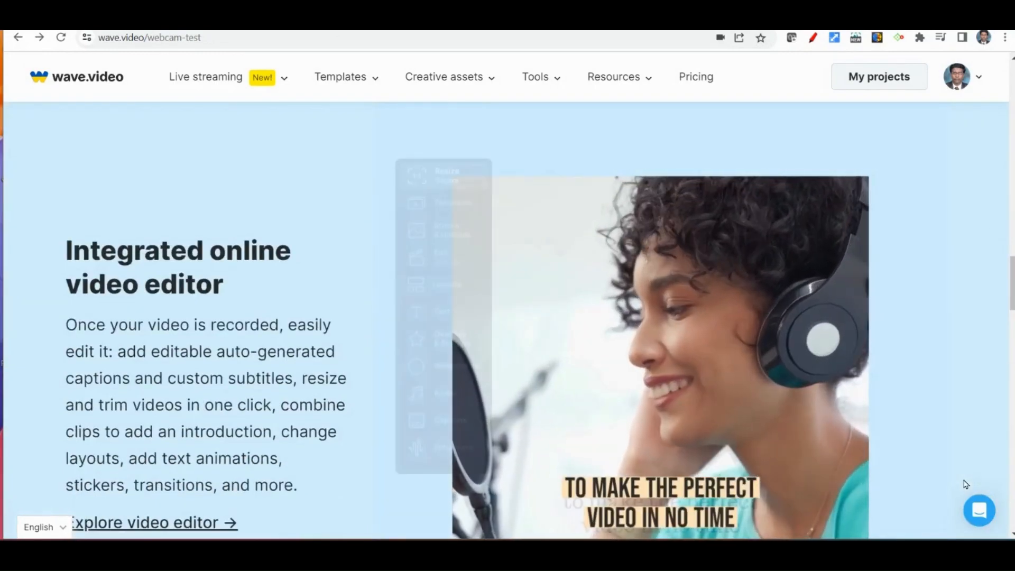
scroll(967, 484, "down", 1)
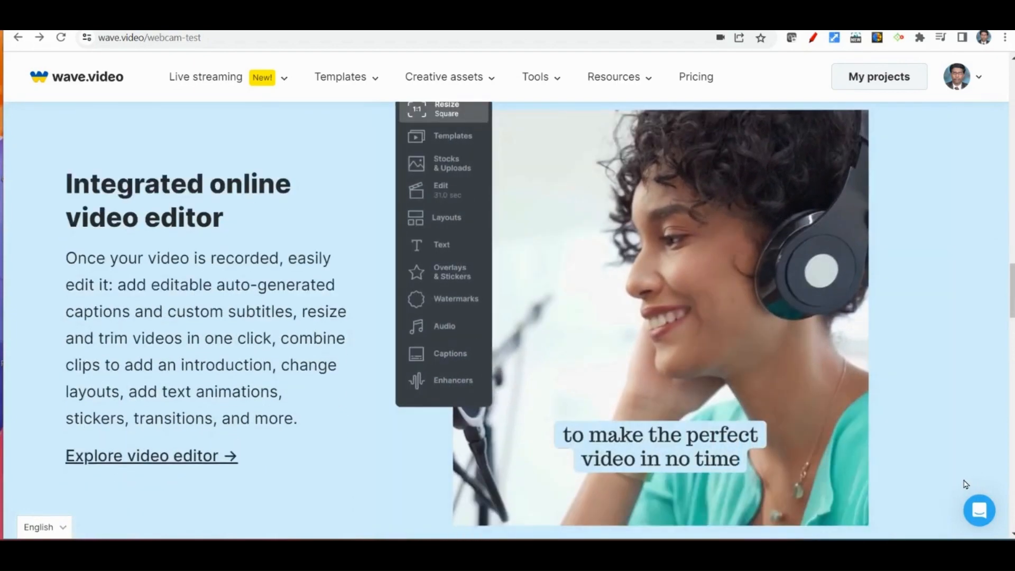
Review the page's thumbnail maker, stock library and video hosting sections, and return to the Record video area.
scroll(967, 483, "down", 3)
scroll(967, 484, "down", 3)
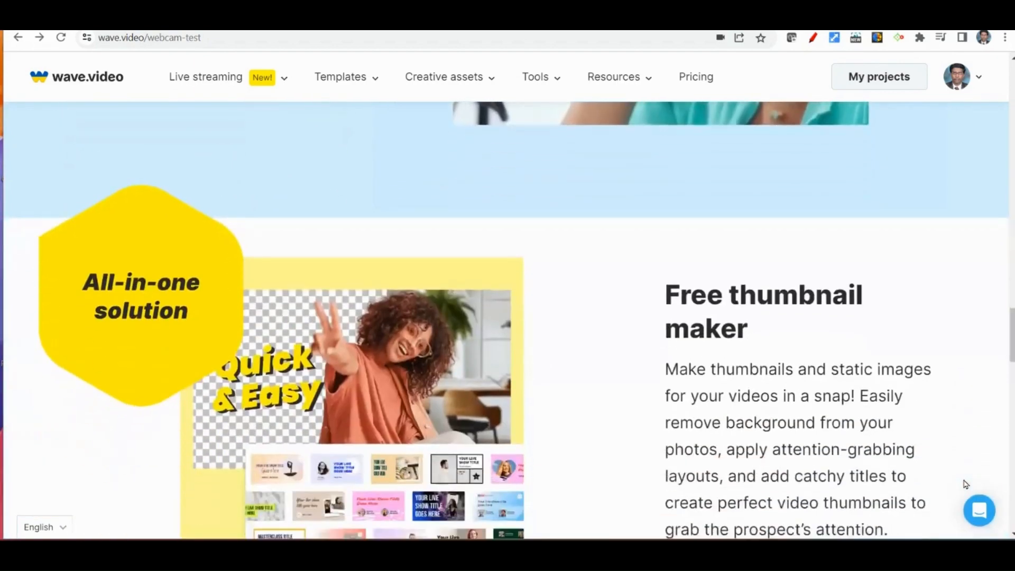
scroll(967, 484, "down", 2)
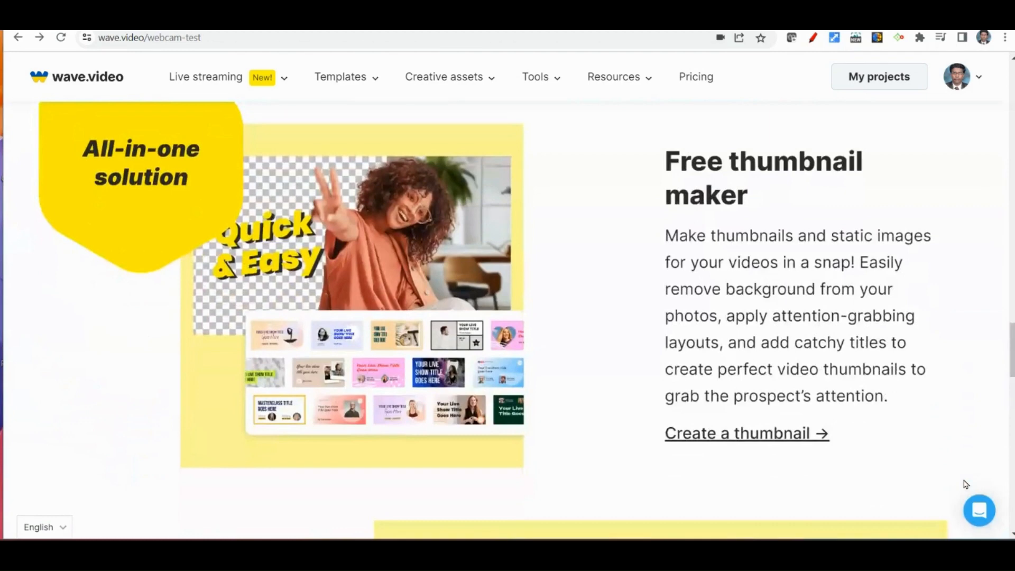
scroll(967, 483, "down", 2)
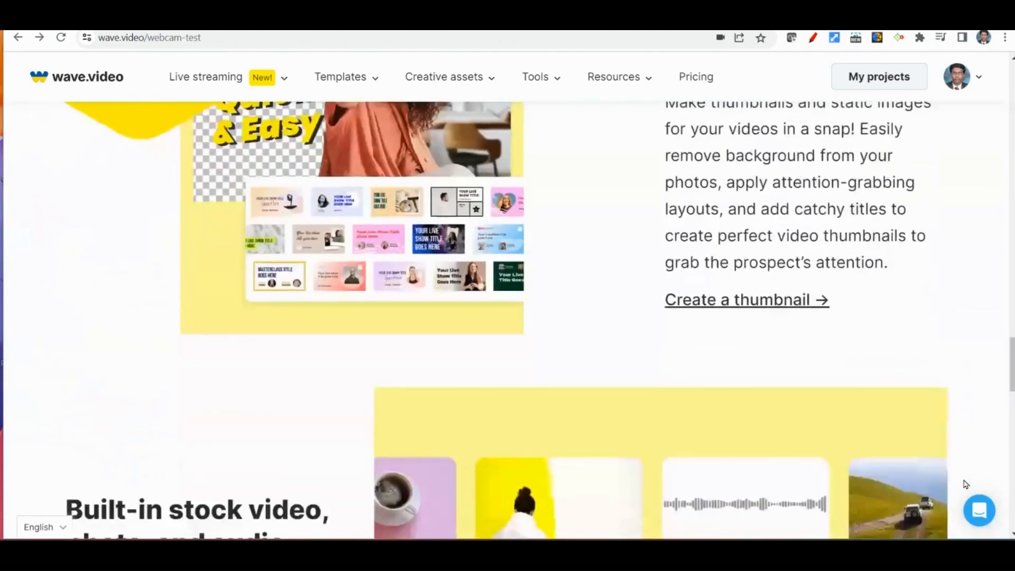
scroll(966, 484, "down", 3)
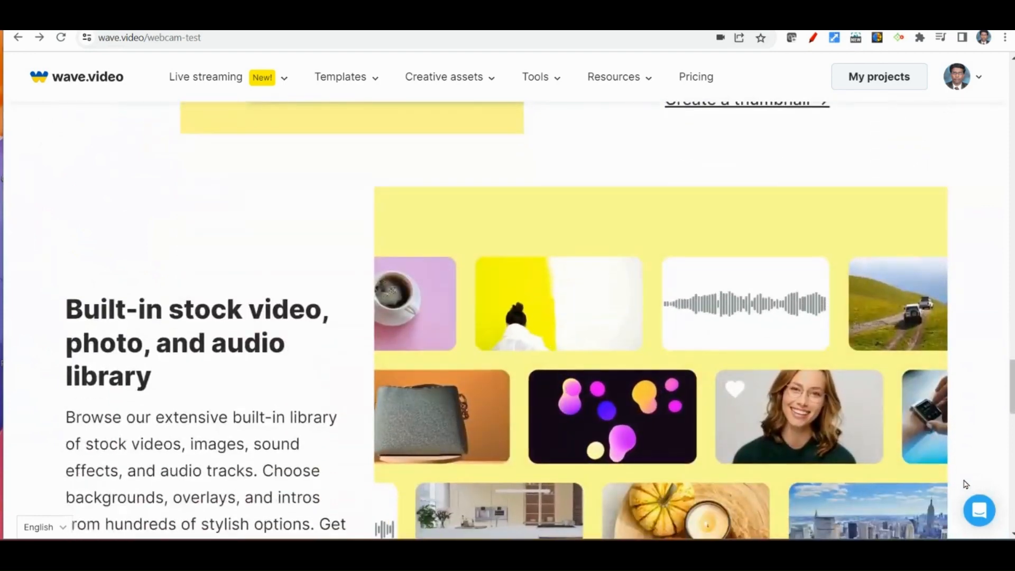
scroll(967, 484, "down", 1)
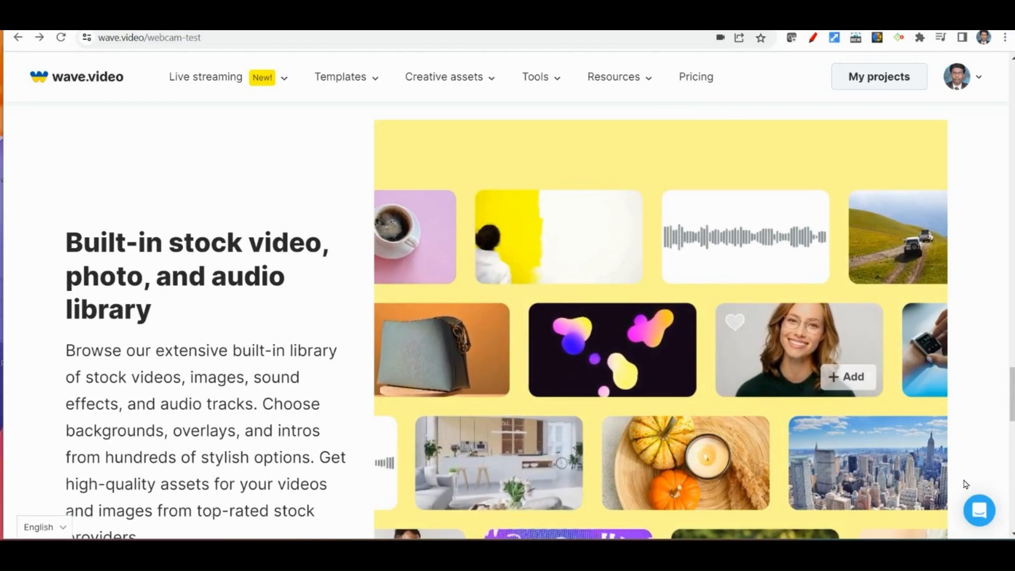
scroll(967, 483, "down", 4)
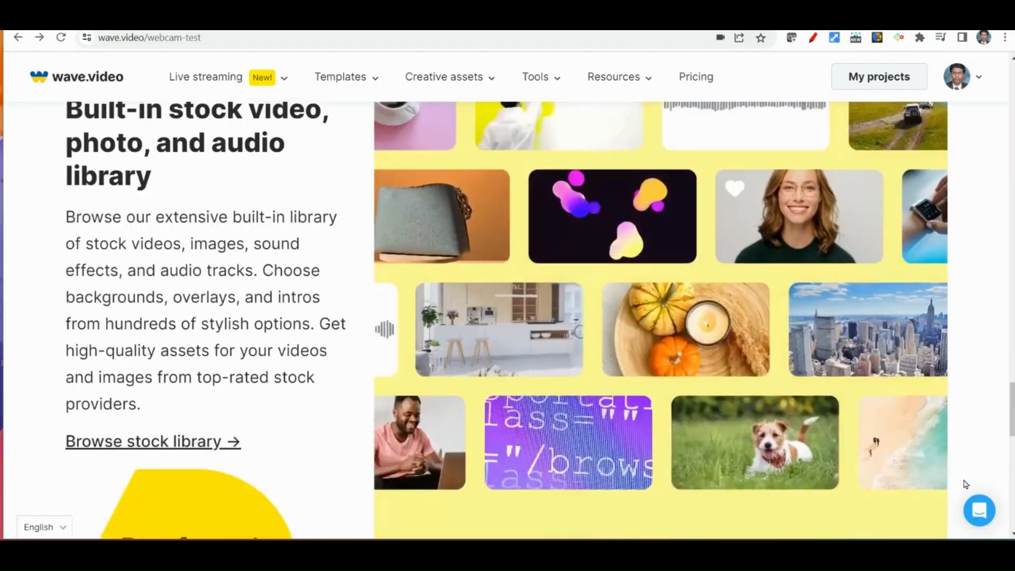
scroll(966, 484, "down", 2)
scroll(967, 484, "down", 1)
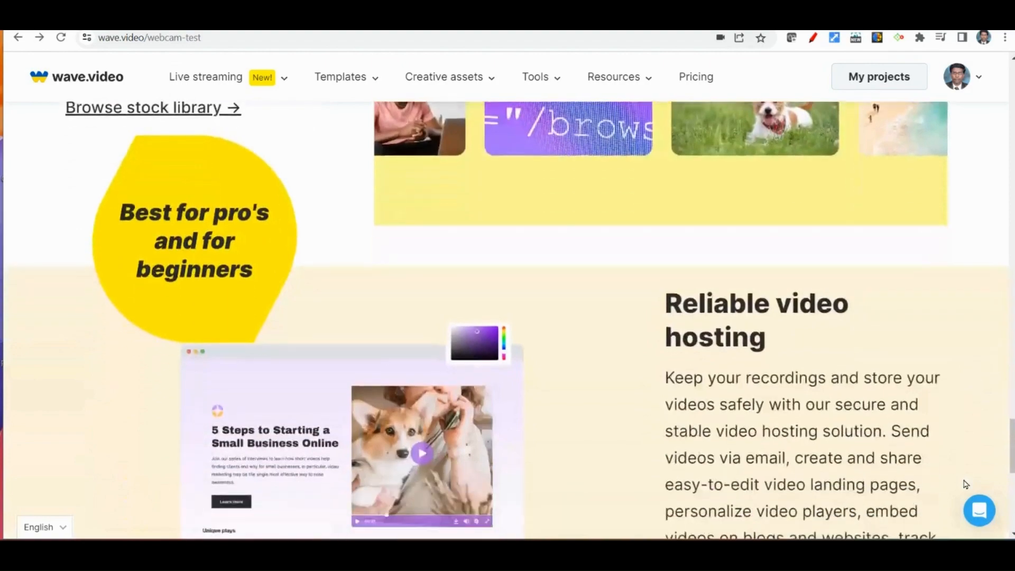
scroll(966, 484, "up", 20)
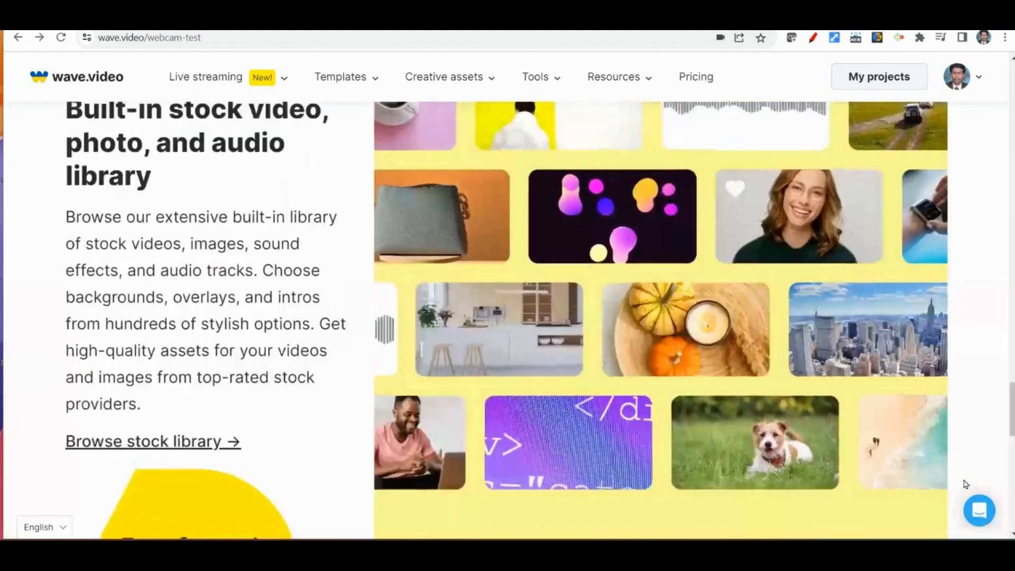
scroll(967, 484, "up", 20)
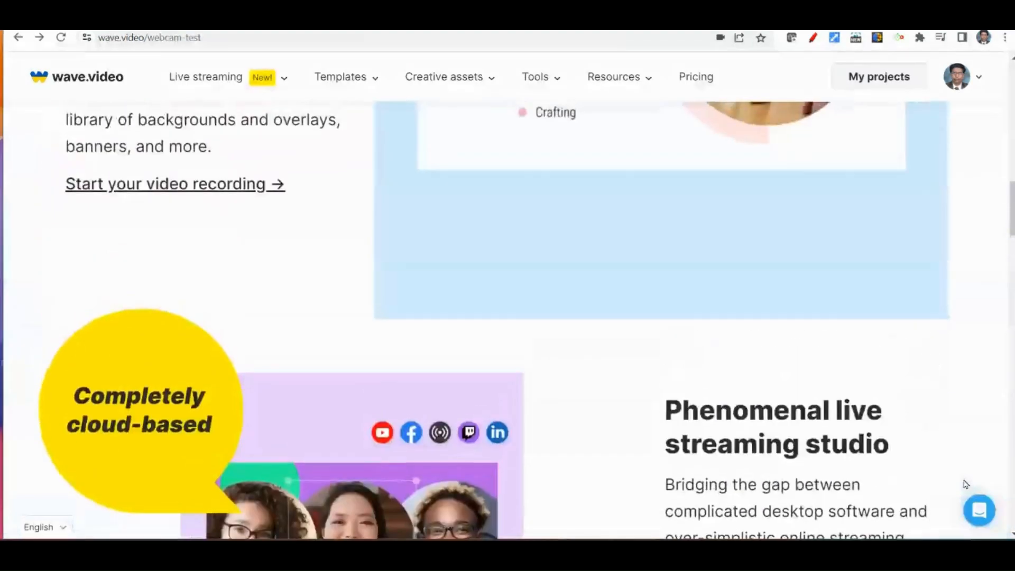
scroll(966, 484, "up", 6)
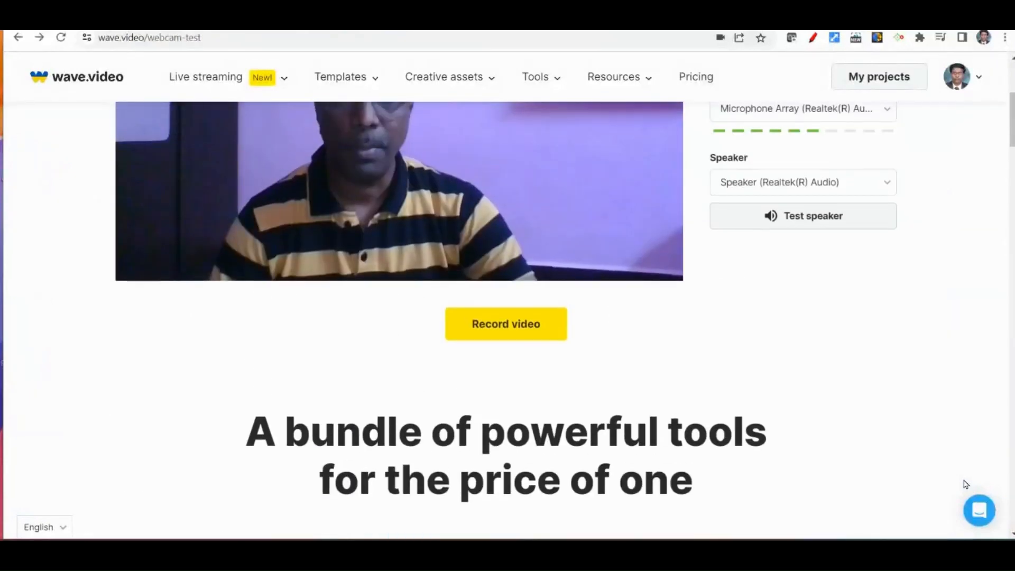
scroll(967, 484, "down", 1)
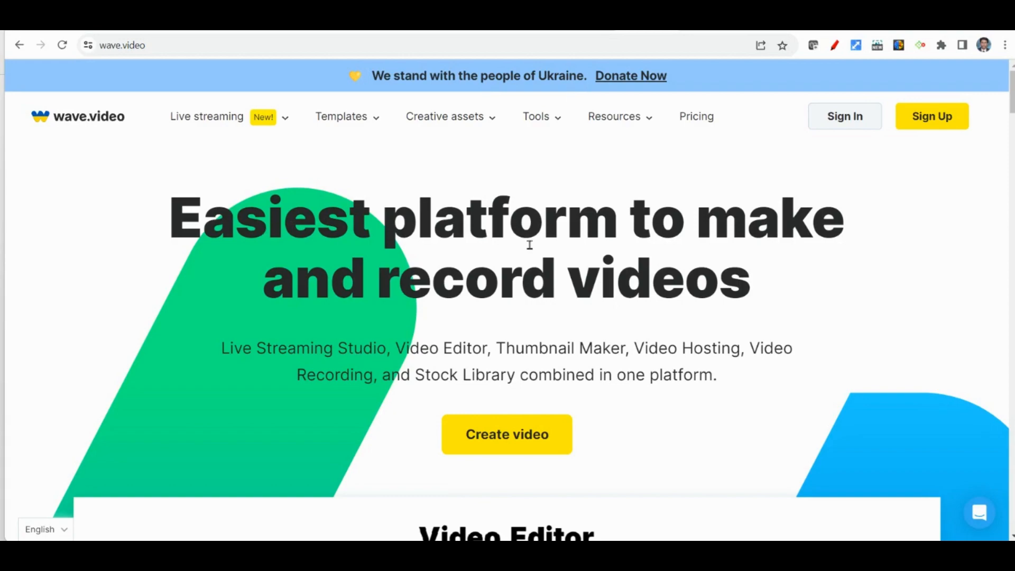
Look over the Wave.video home page and its Video Editor preview, and sign up with the first listed Google account.
scroll(496, 322, "down", 1)
scroll(496, 323, "down", 6)
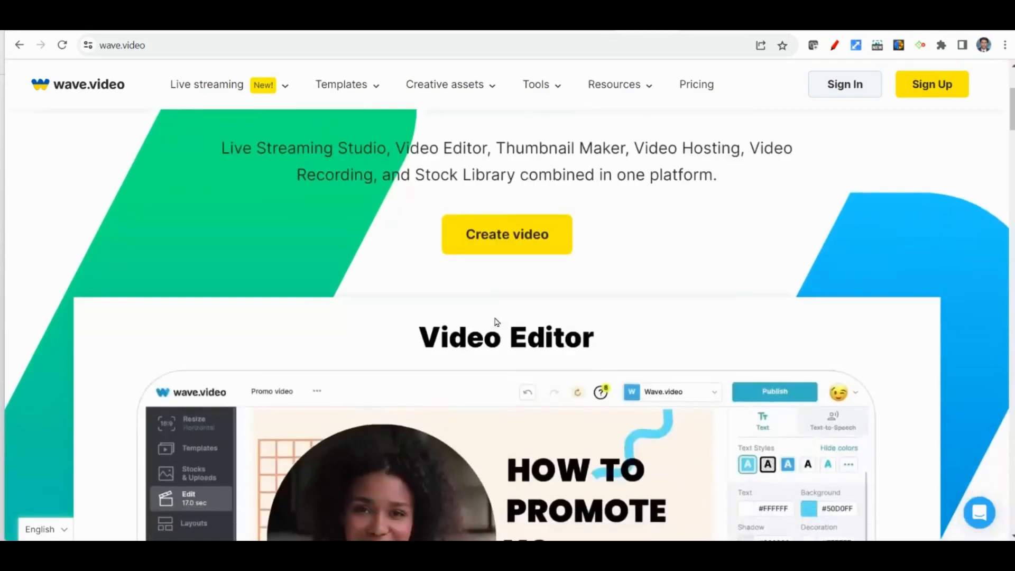
scroll(496, 321, "down", 9)
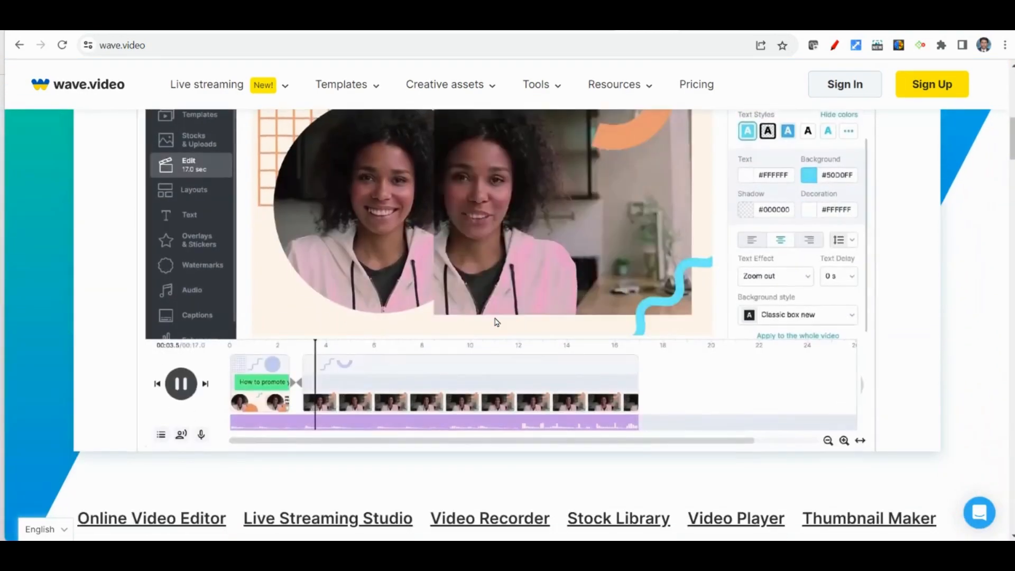
scroll(499, 317, "up", 12)
scroll(503, 314, "up", 5)
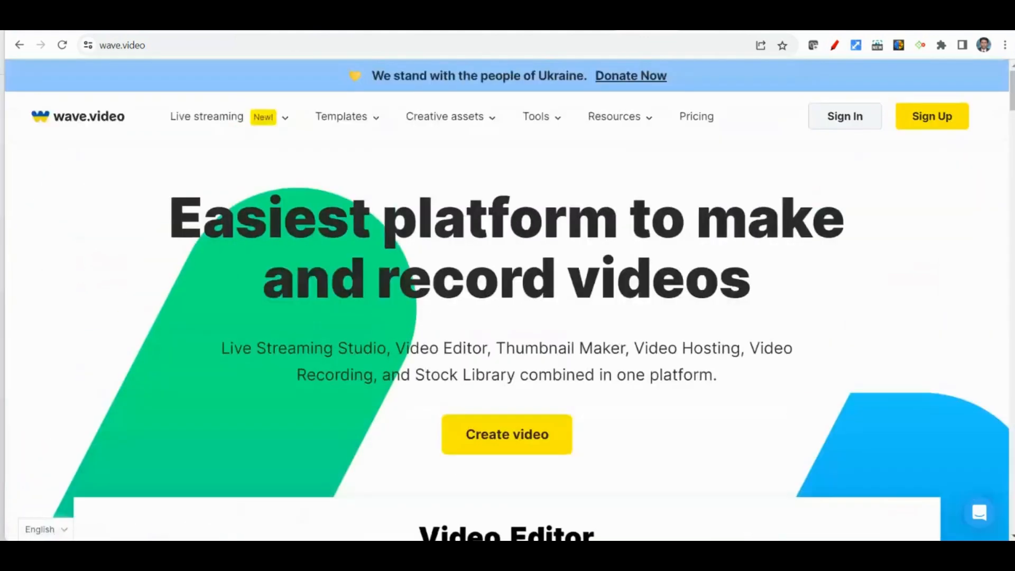
left_click(940, 120)
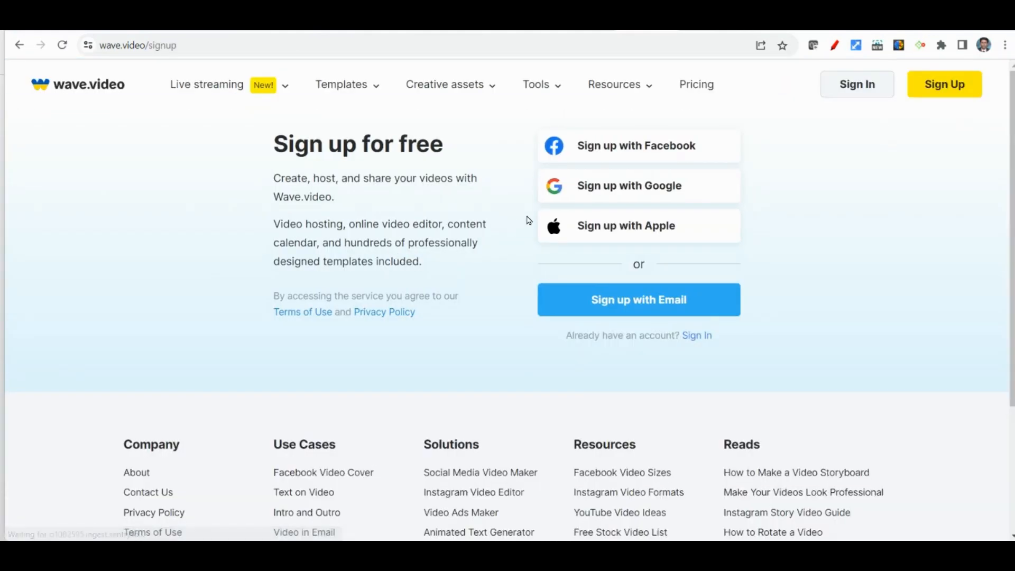
left_click(626, 193)
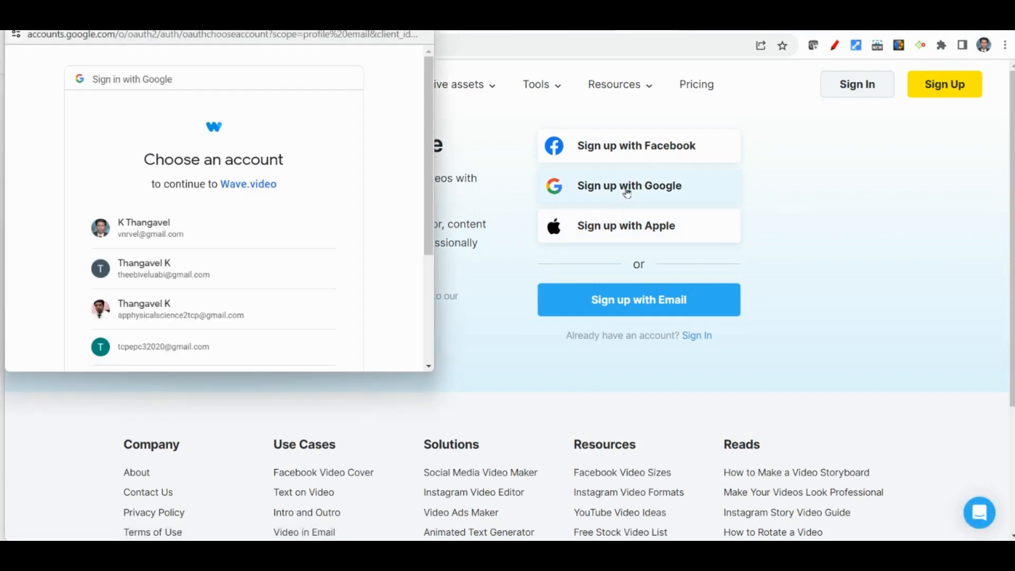
left_click(173, 232)
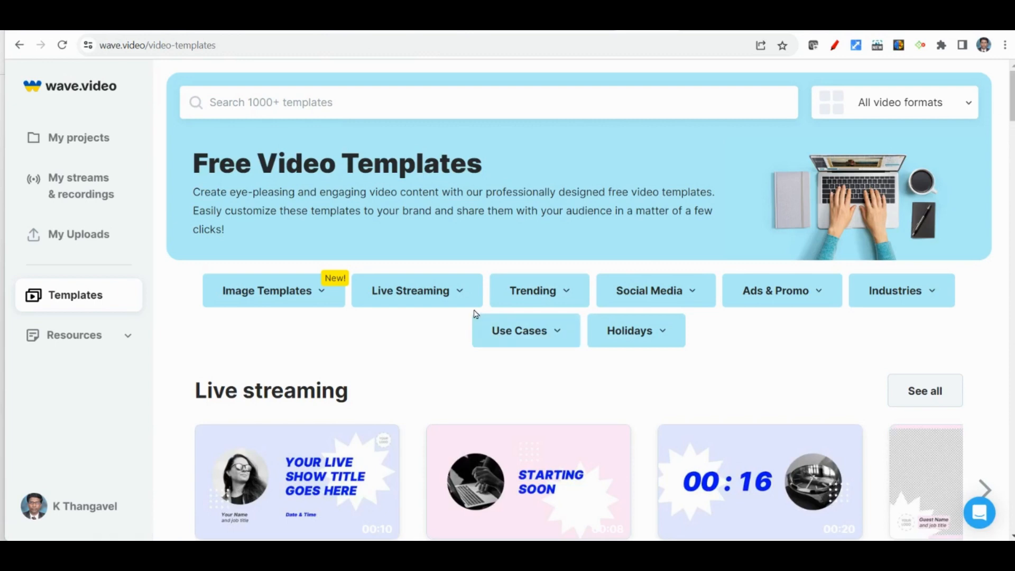
Look over the Free Video Templates page, and expand and collapse the Resources section of the dashboard navigation.
scroll(476, 314, "down", 1)
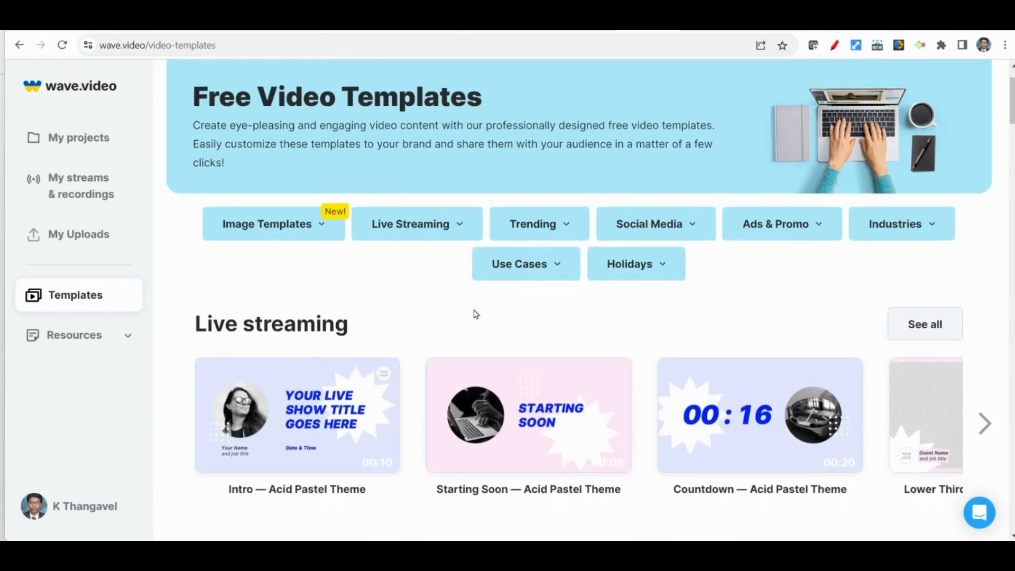
scroll(106, 275, "up", 1)
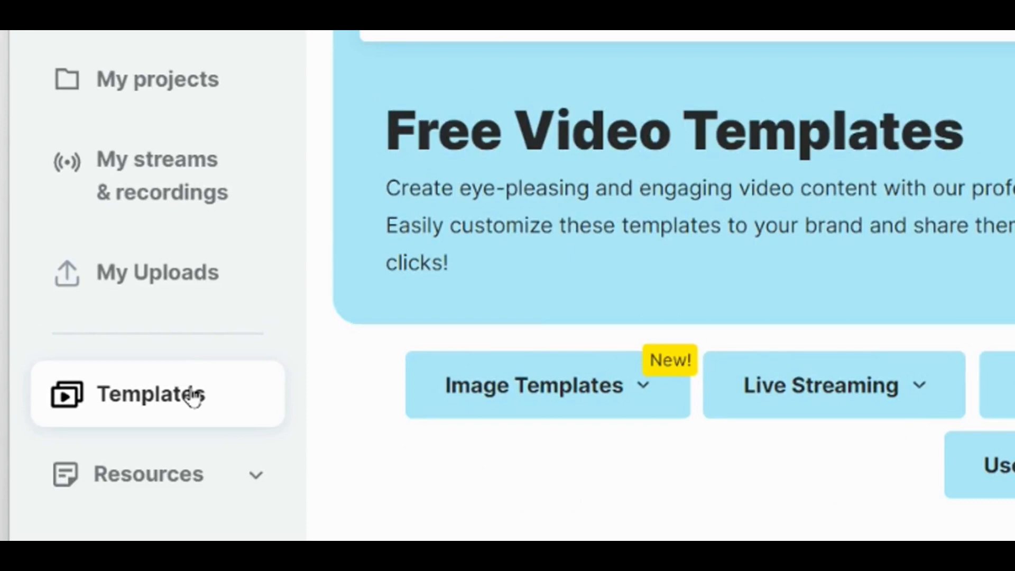
left_click(90, 336)
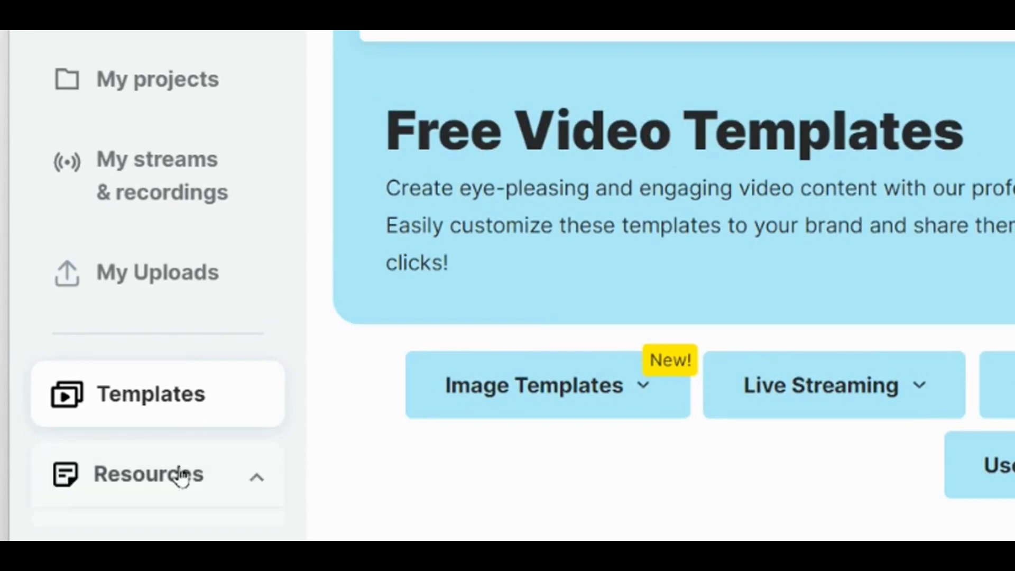
left_click(177, 477)
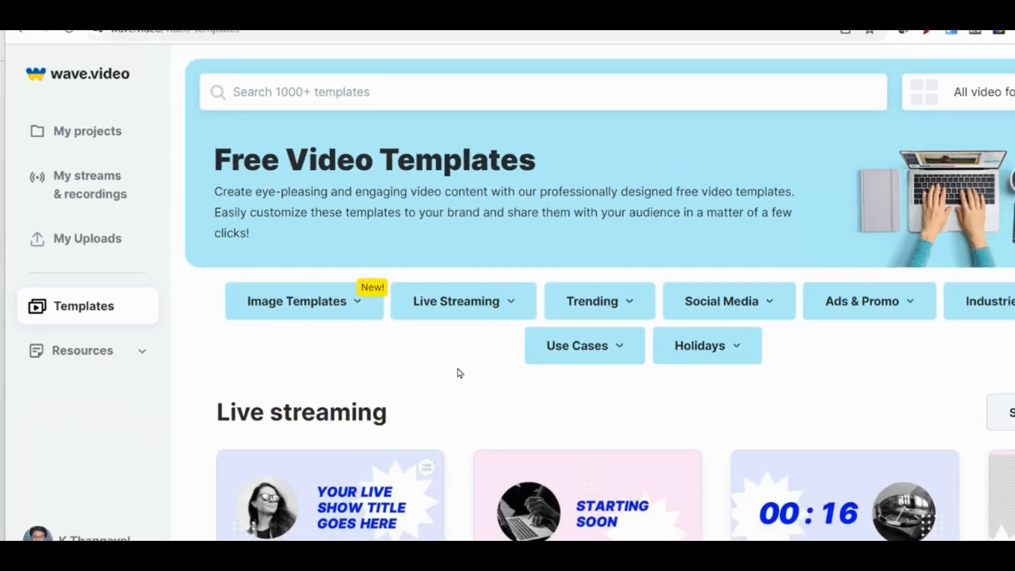
Browse the free video templates under Live streaming, New templates and Most Popular, and return to the template categories.
scroll(810, 499, "down", 3)
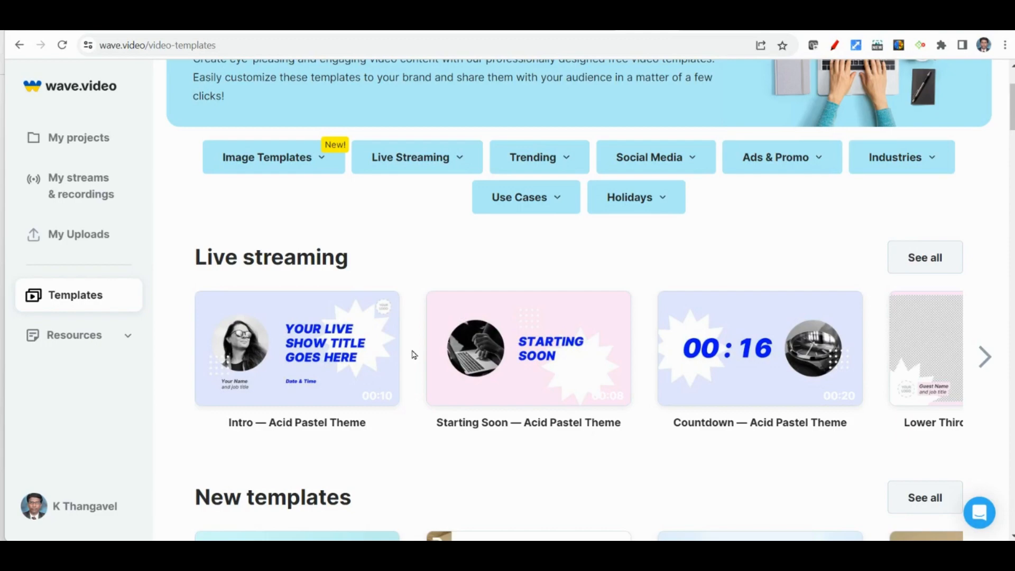
scroll(414, 355, "down", 9)
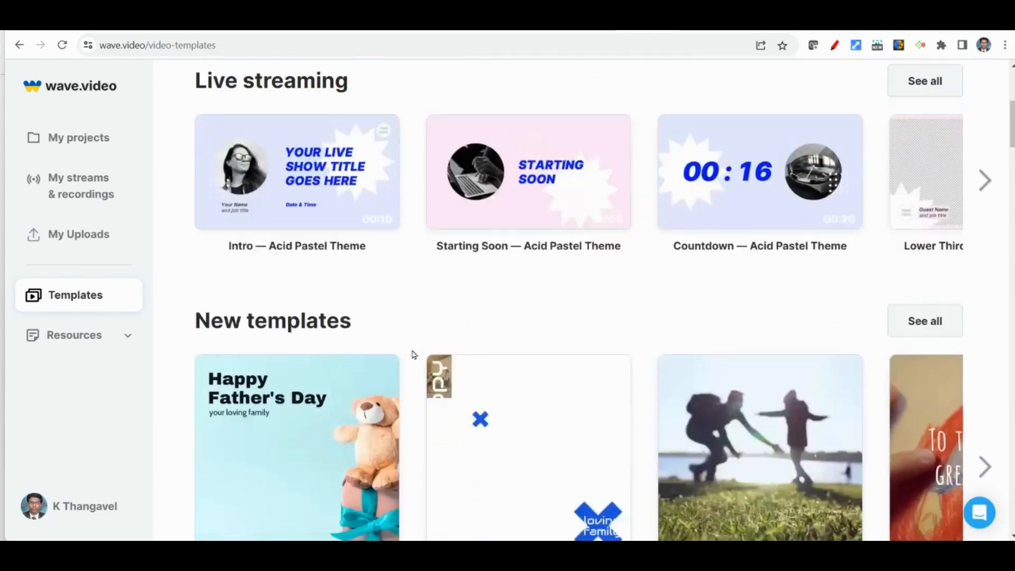
scroll(415, 354, "down", 3)
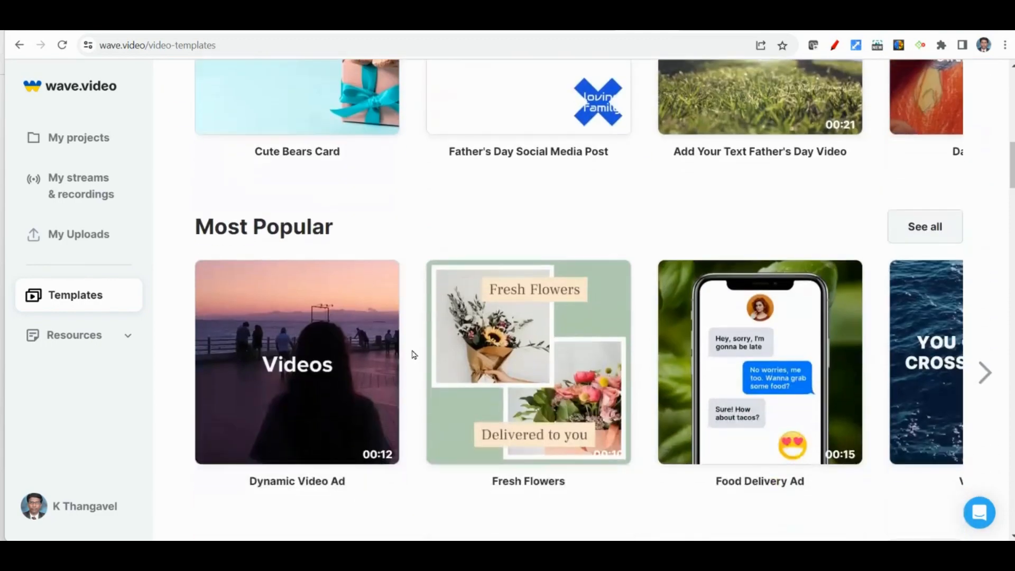
scroll(414, 355, "down", 3)
scroll(414, 354, "up", 15)
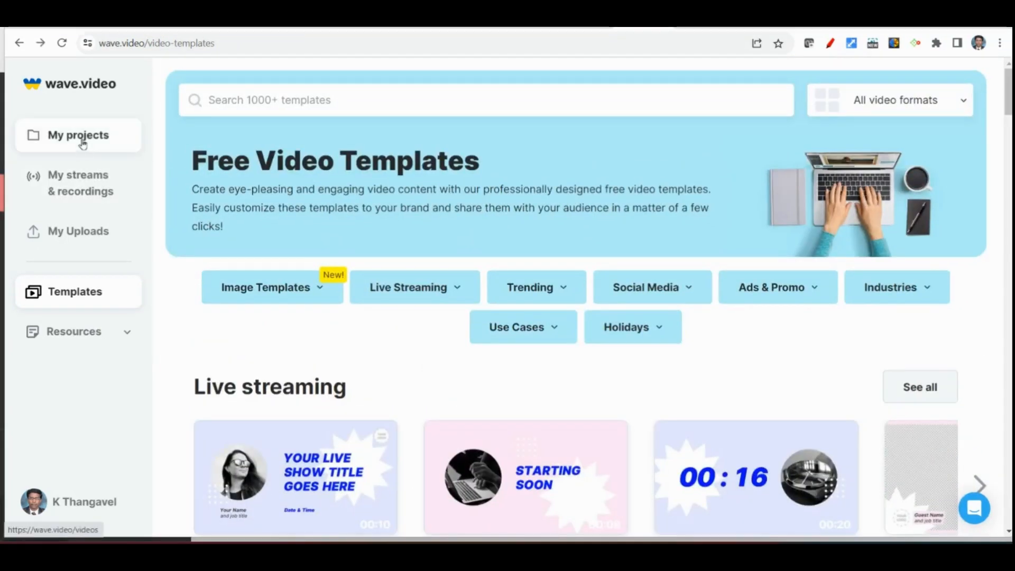
left_click(394, 289)
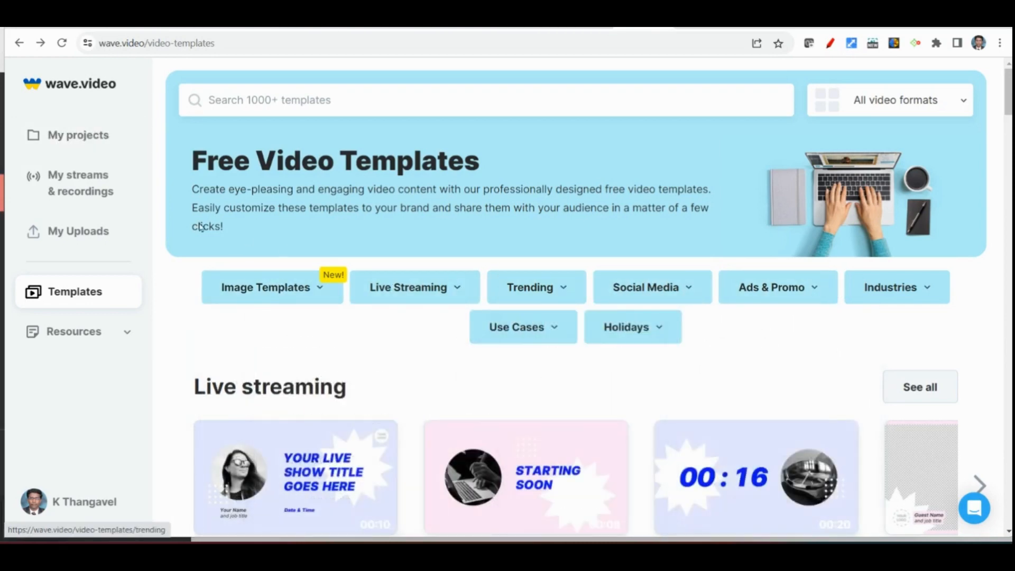
Create a blank video project in the horizontal 16:9 format from My projects.
left_click(82, 138)
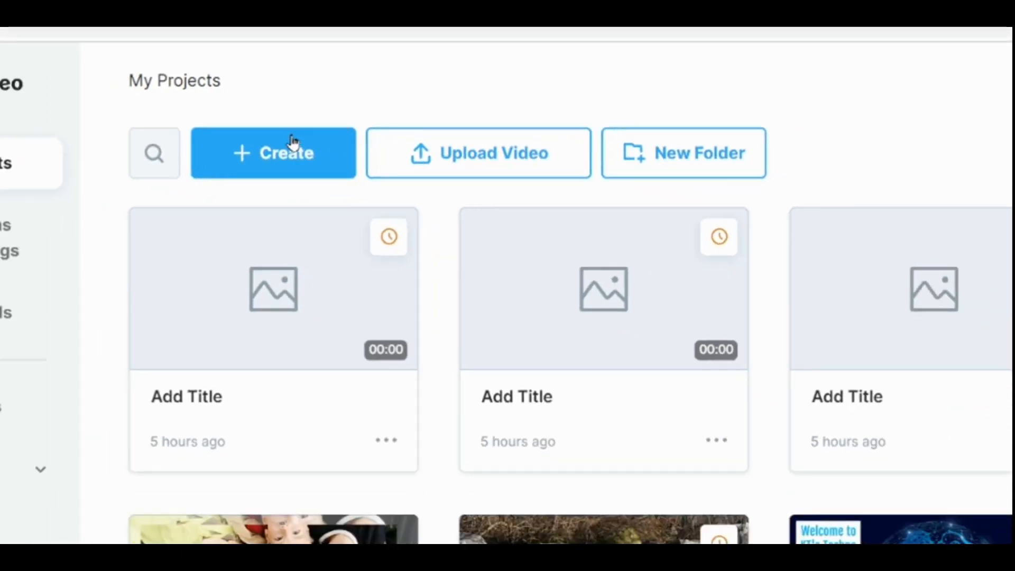
left_click(278, 178)
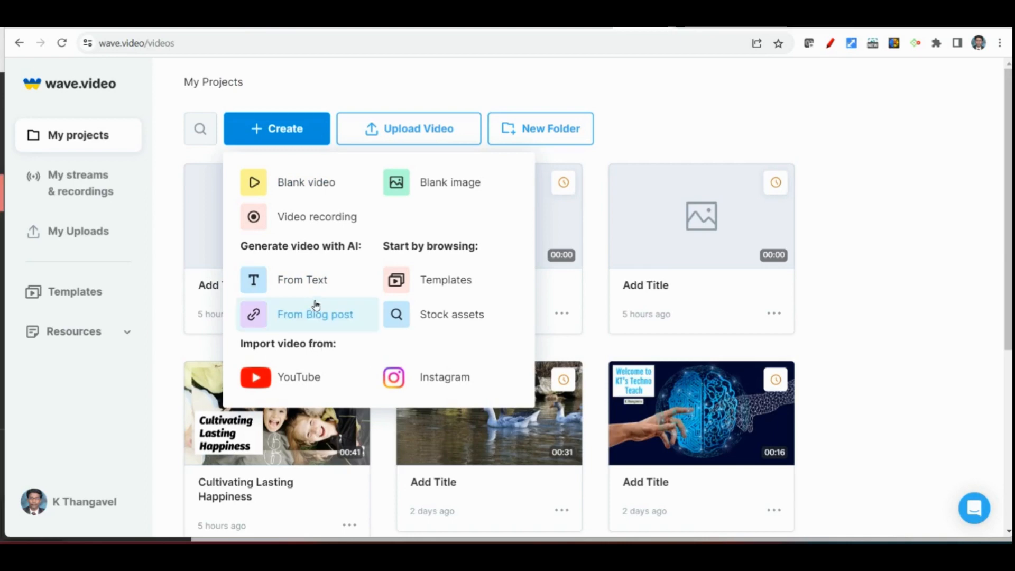
left_click(299, 188)
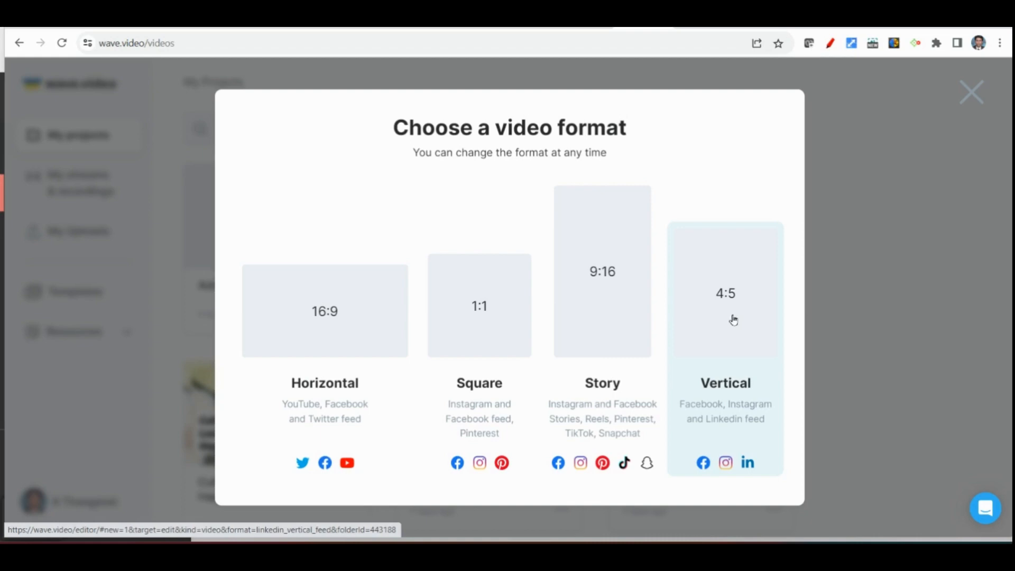
left_click(349, 333)
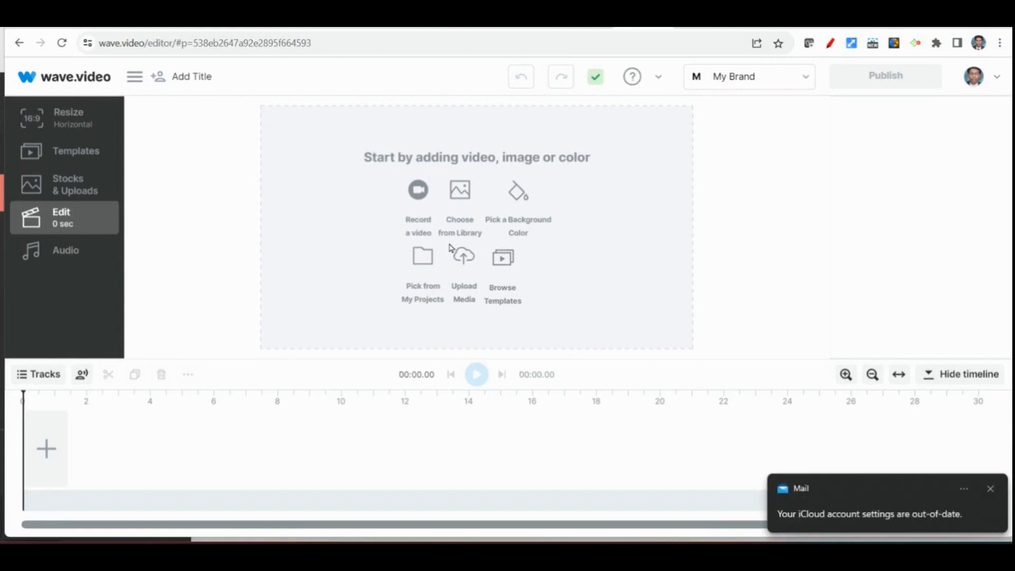
Record a short clip with the Camera + Screen layout, sharing the entire screen, and save it for editing.
left_click(418, 190)
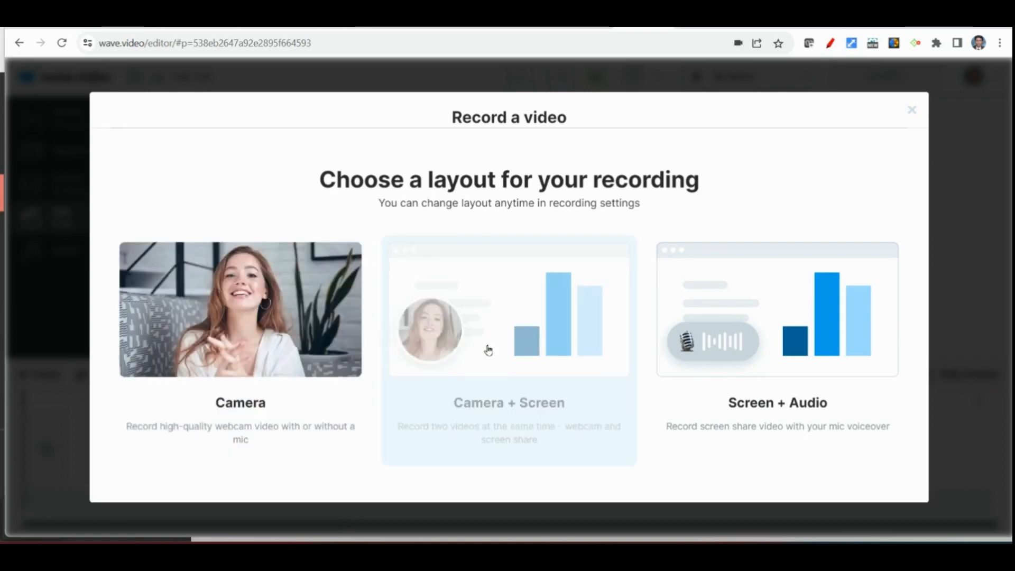
left_click(511, 325)
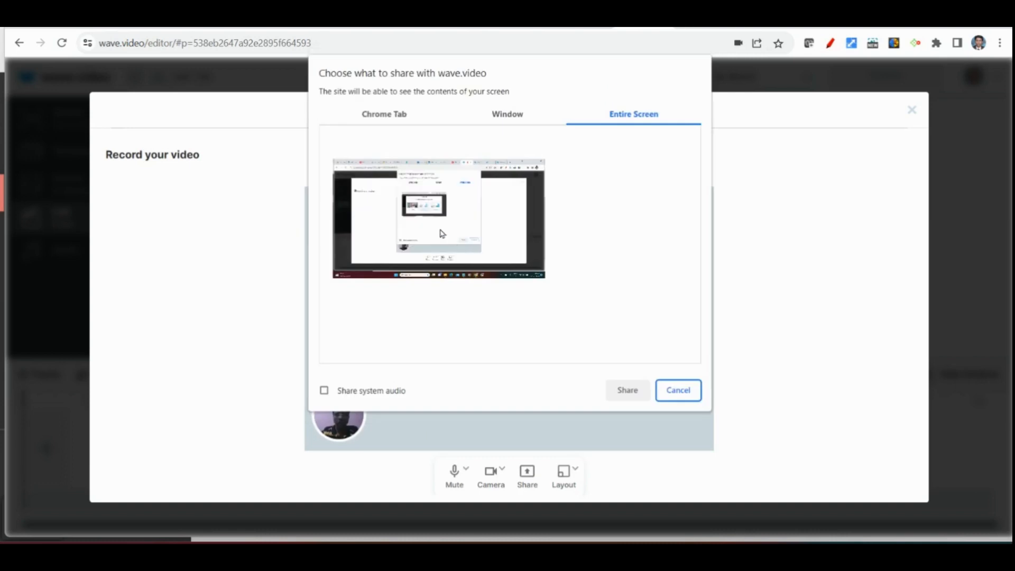
left_click(438, 228)
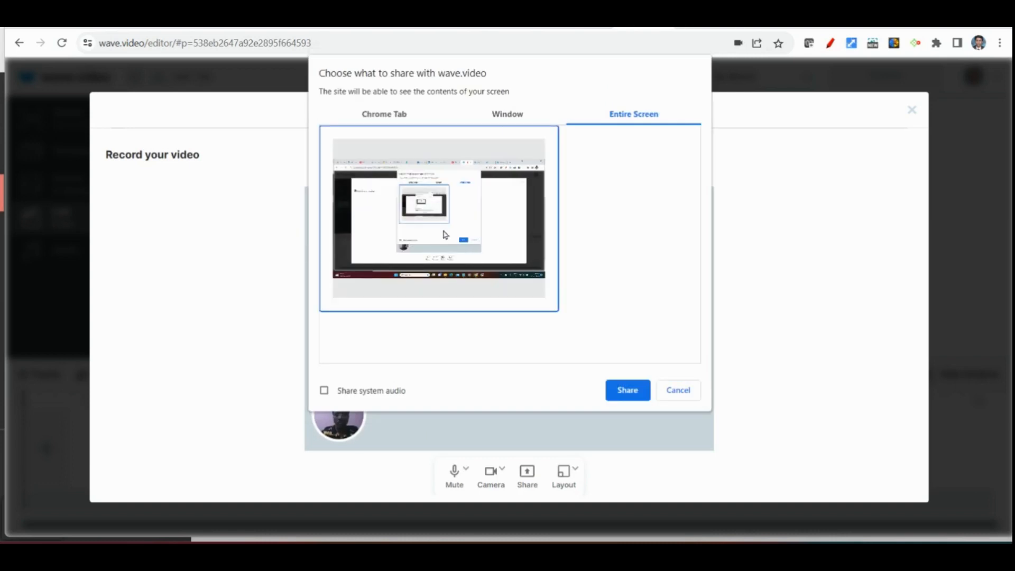
left_click(629, 391)
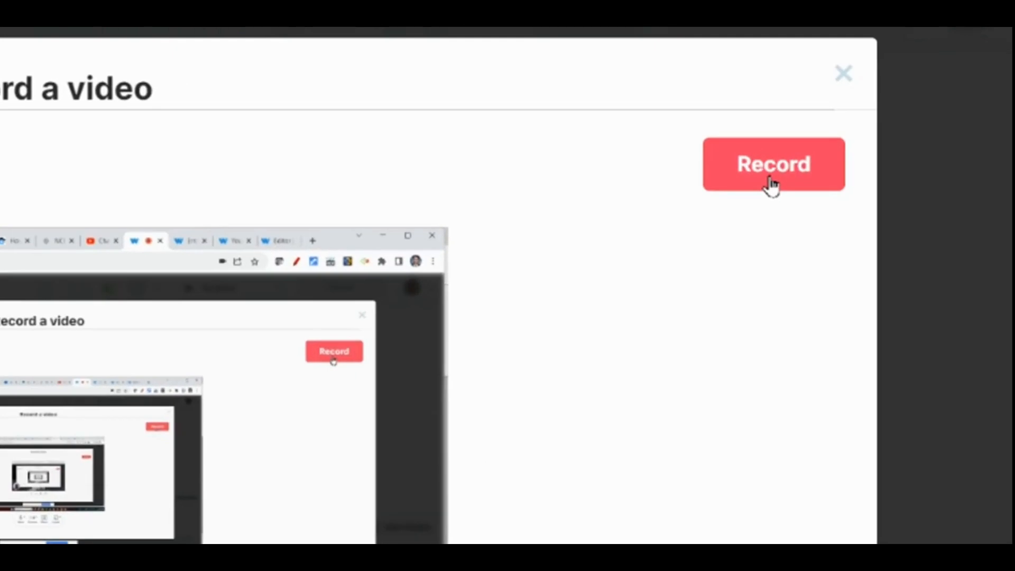
left_click(772, 184)
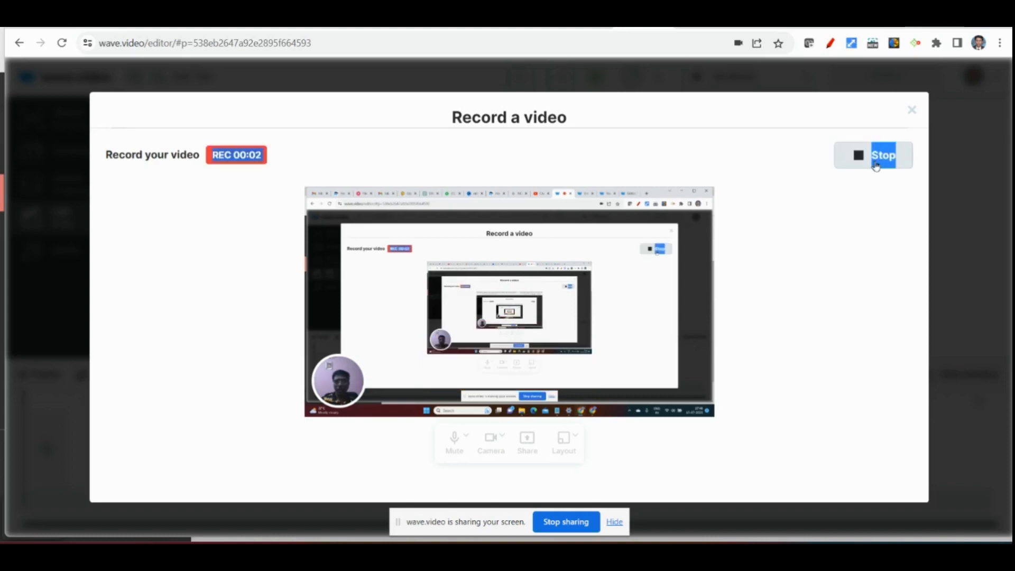
left_click(879, 161)
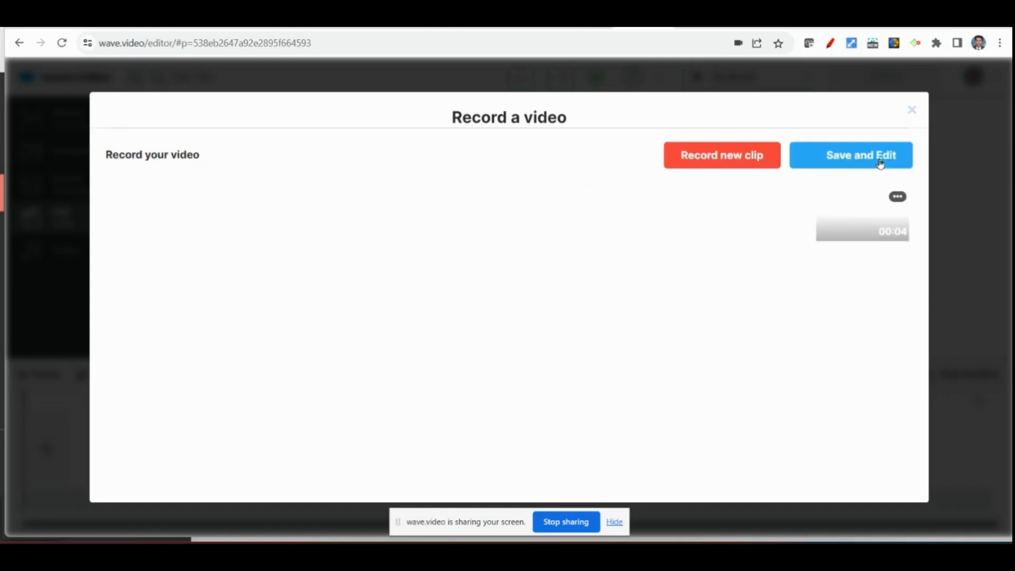
left_click(882, 158)
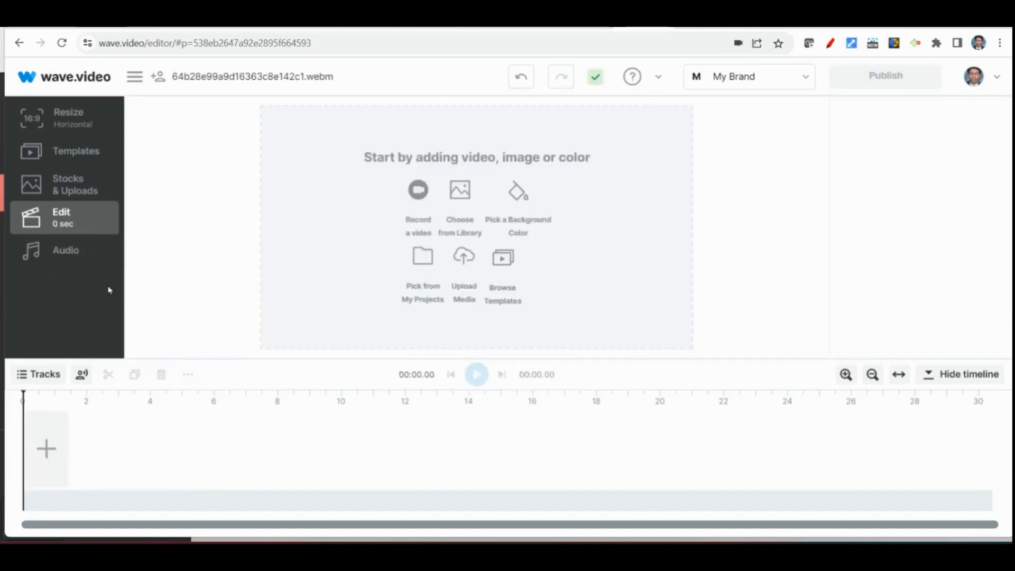
Add the free Hotel Llao Llao lake landscape image from the stock library's Water category, and play a preview of the clip.
left_click(461, 196)
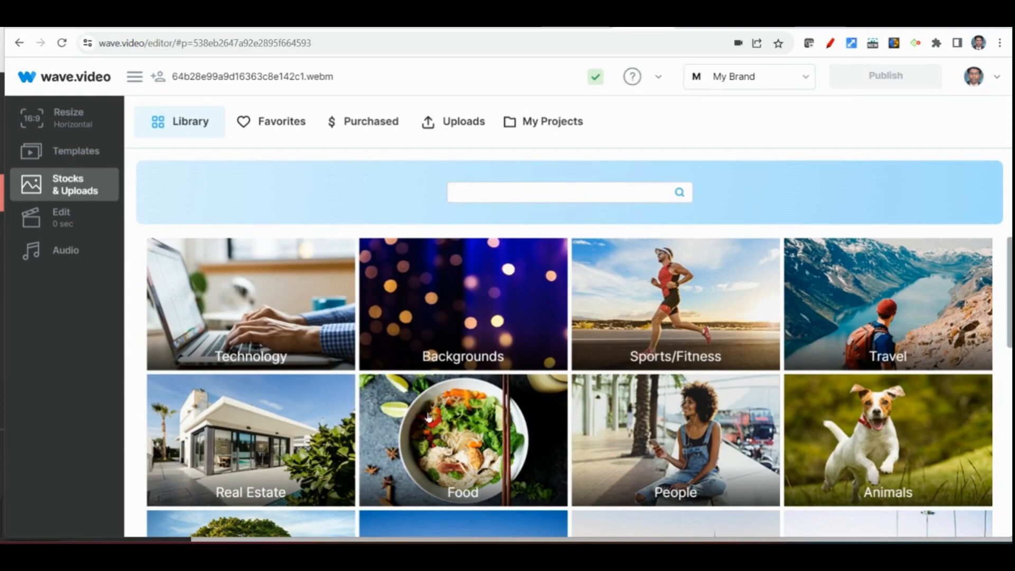
scroll(429, 418, "down", 2)
scroll(428, 419, "down", 4)
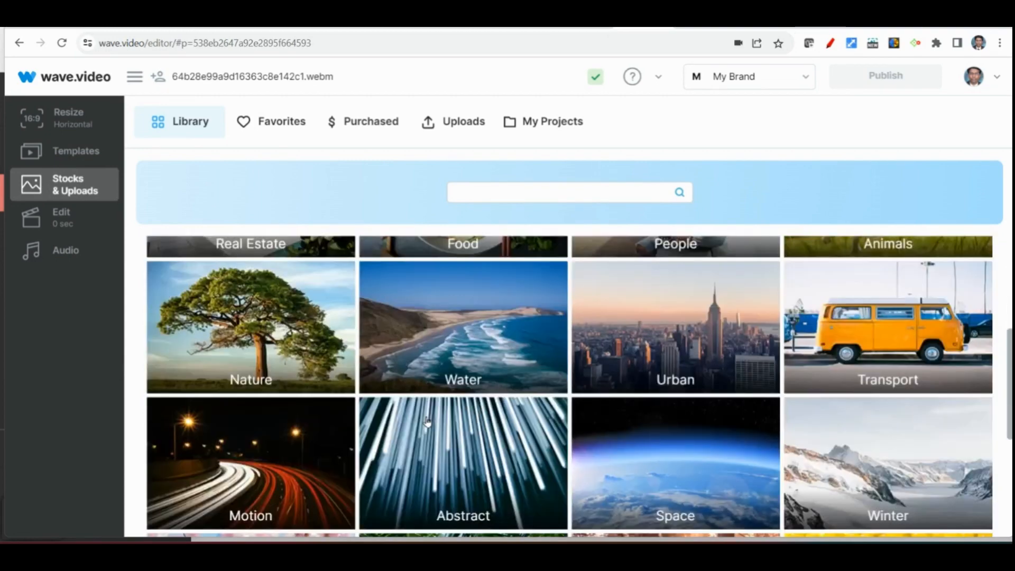
scroll(428, 422, "up", 6)
scroll(343, 392, "down", 4)
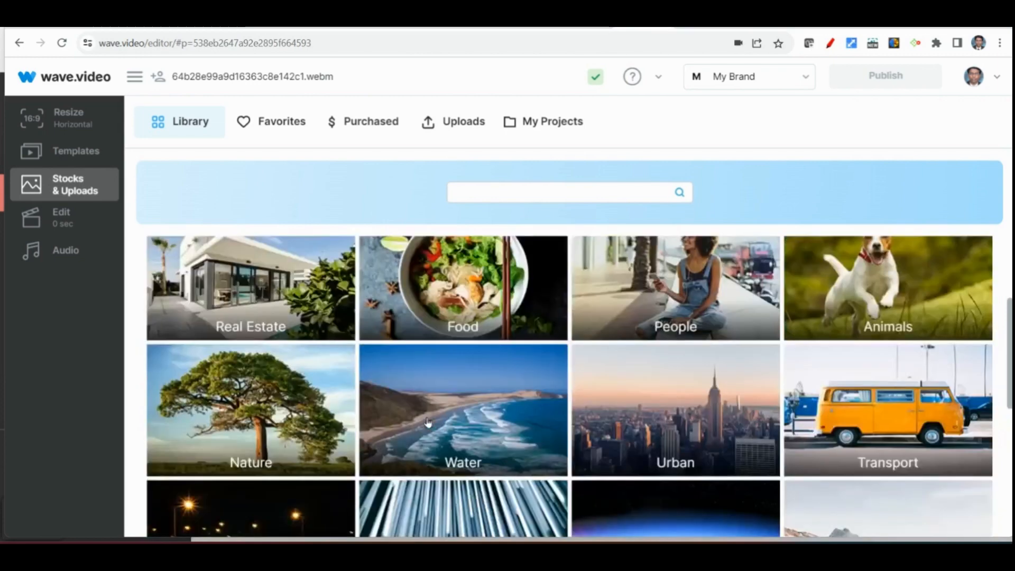
scroll(293, 370, "down", 2)
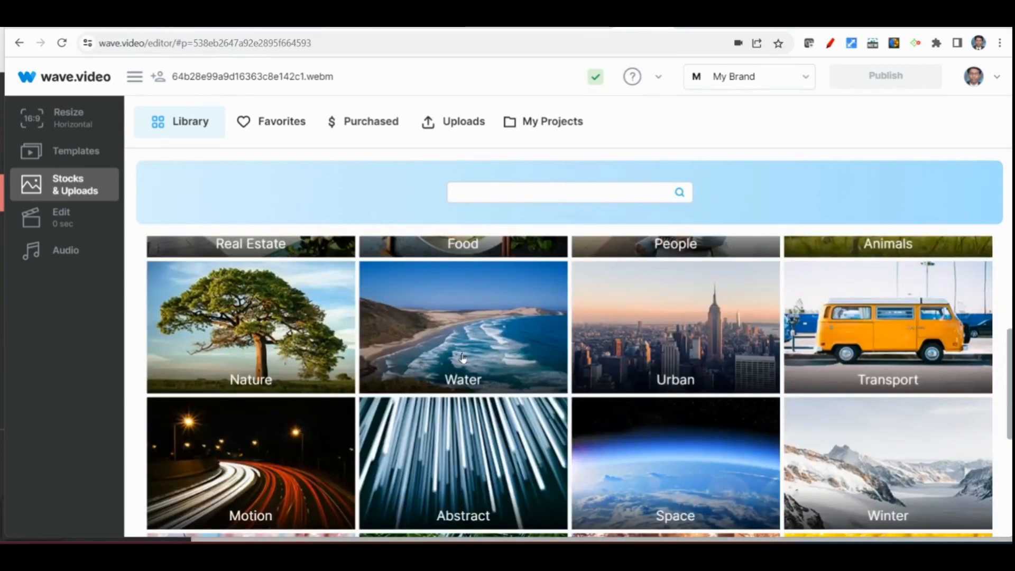
left_click(431, 355)
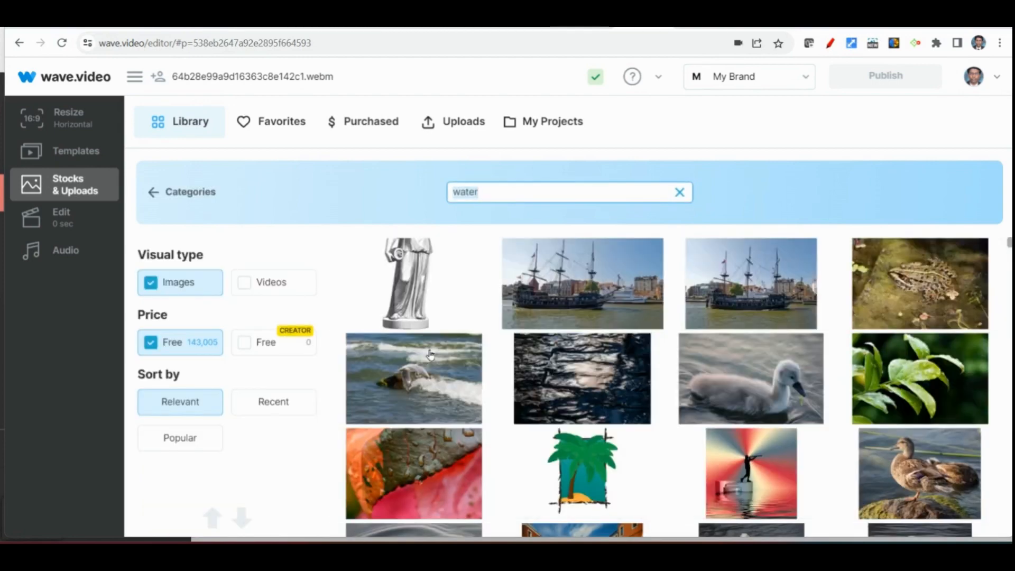
scroll(908, 403, "down", 5)
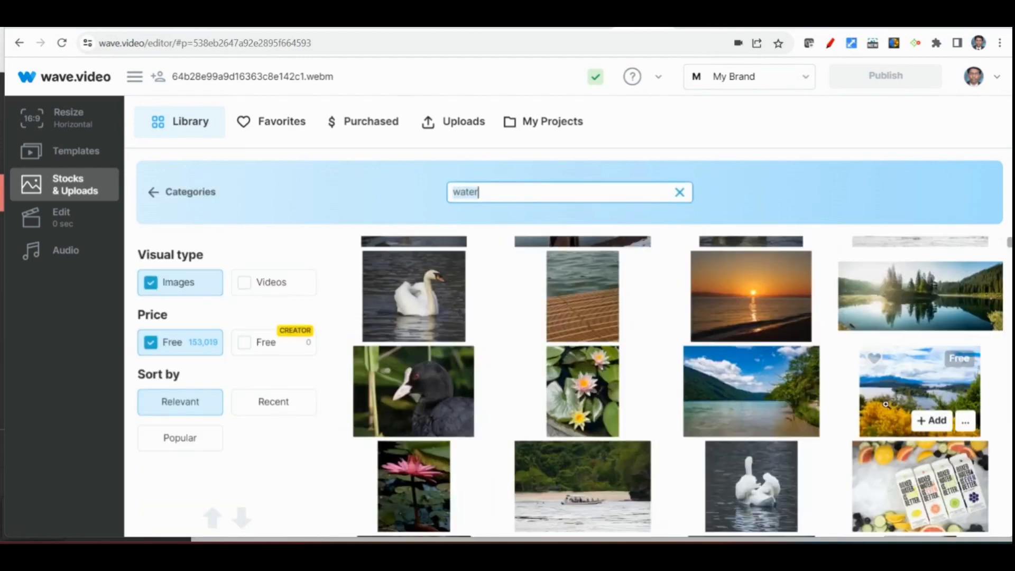
left_click(922, 389)
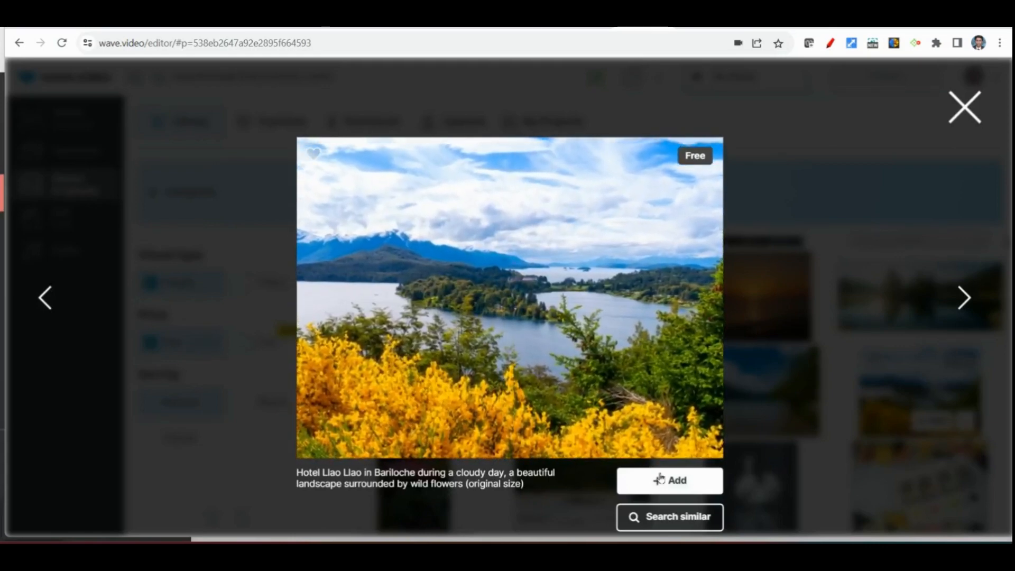
left_click(679, 480)
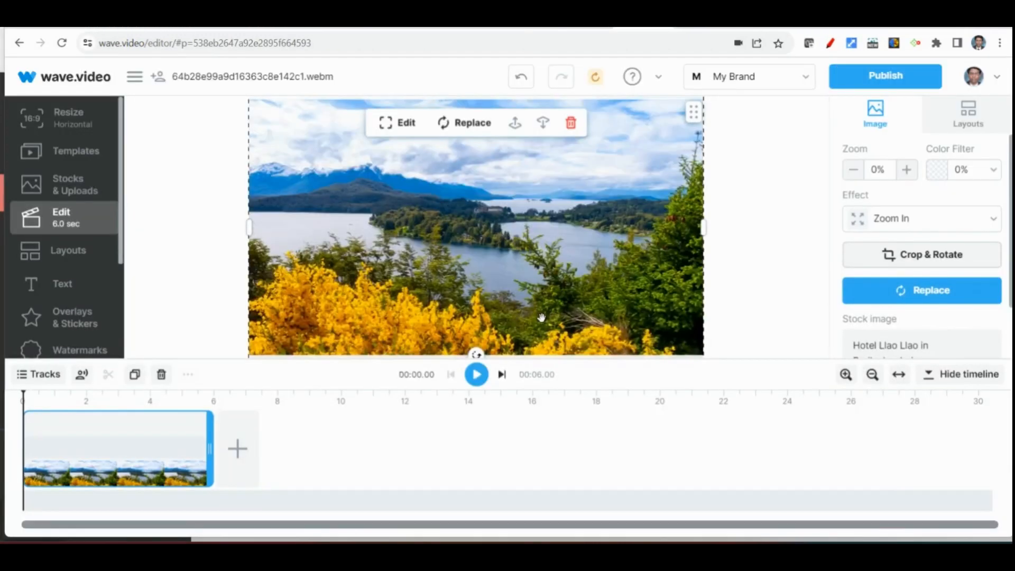
left_click(476, 375)
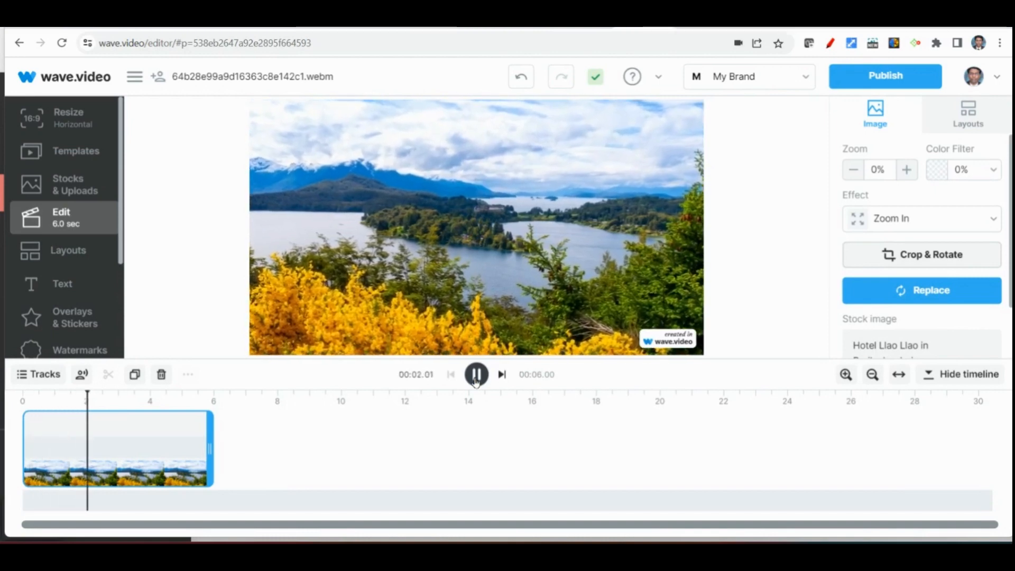
left_click(476, 374)
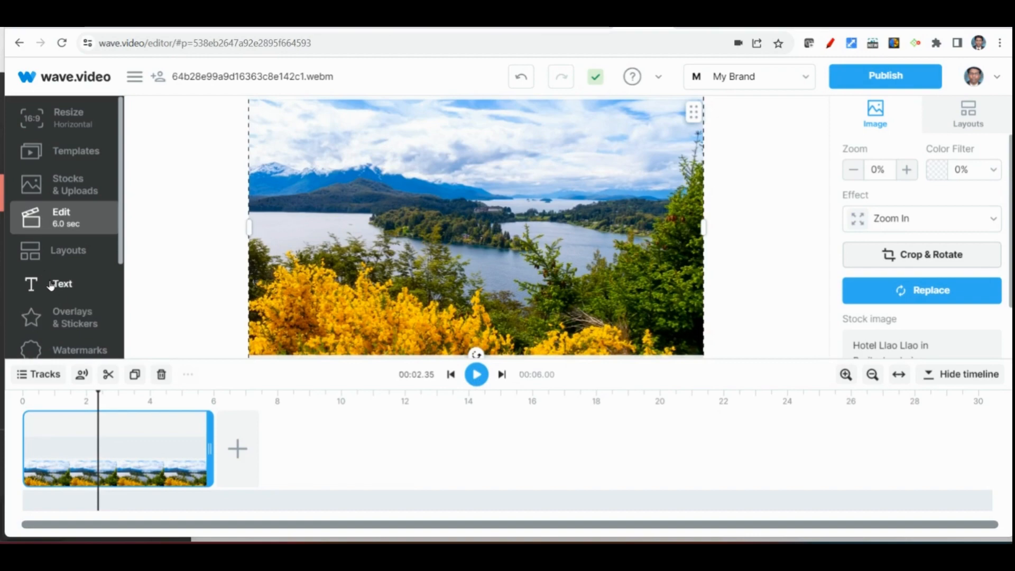
Add the Blue Barn Creek track from the World Music category of the audio library.
scroll(55, 286, "down", 2)
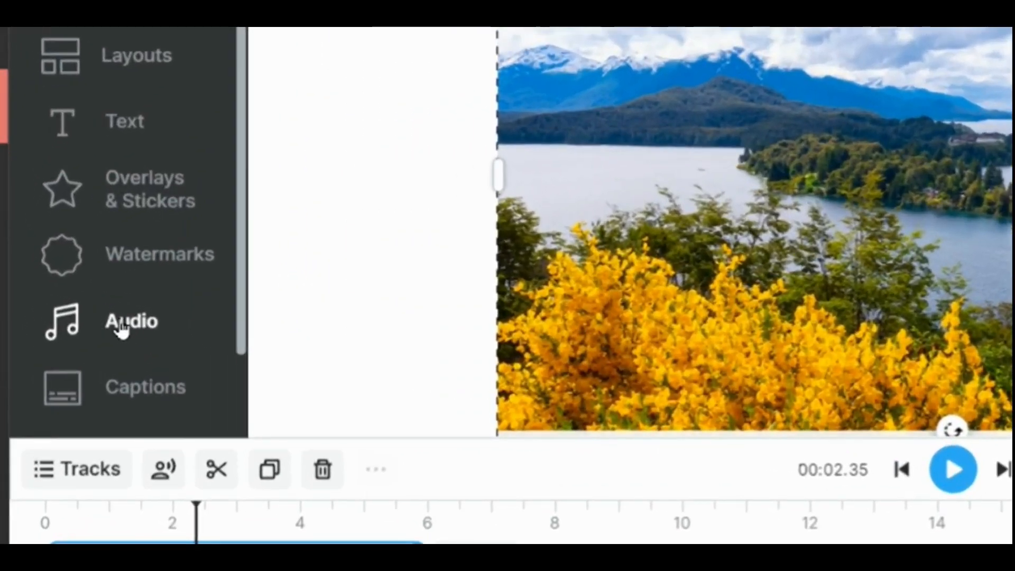
left_click(121, 330)
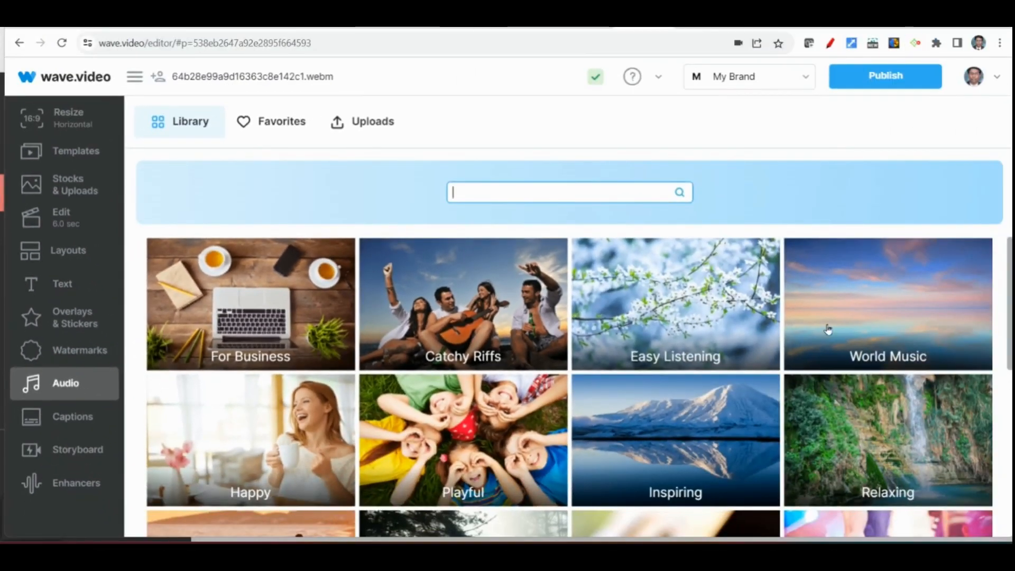
left_click(862, 322)
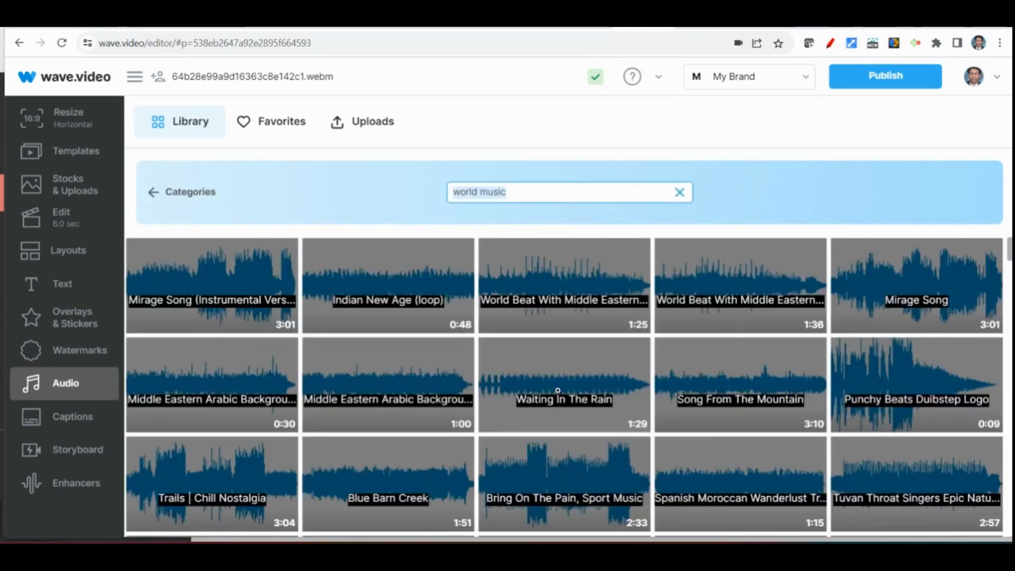
scroll(558, 390, "down", 3)
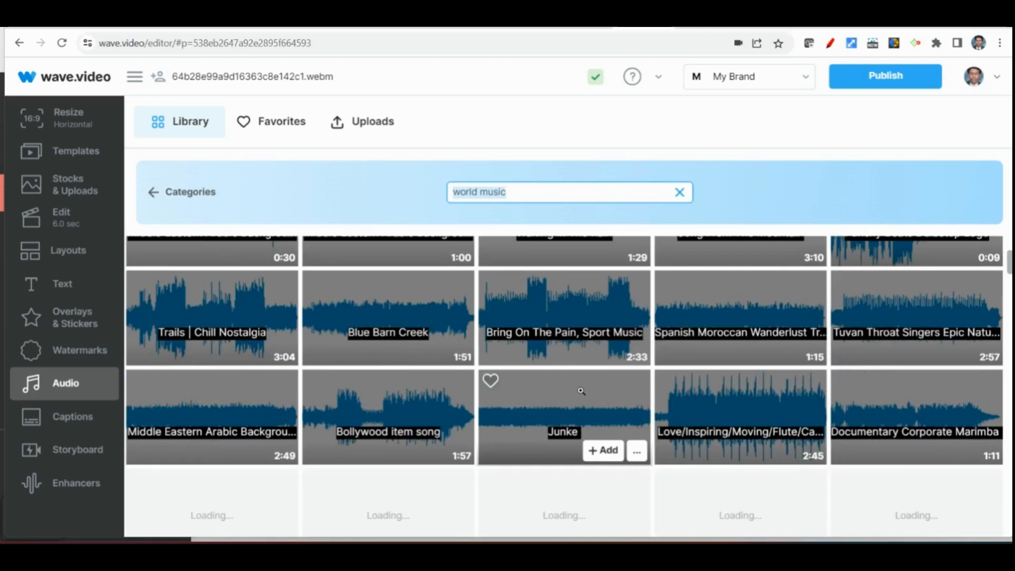
left_click(385, 326)
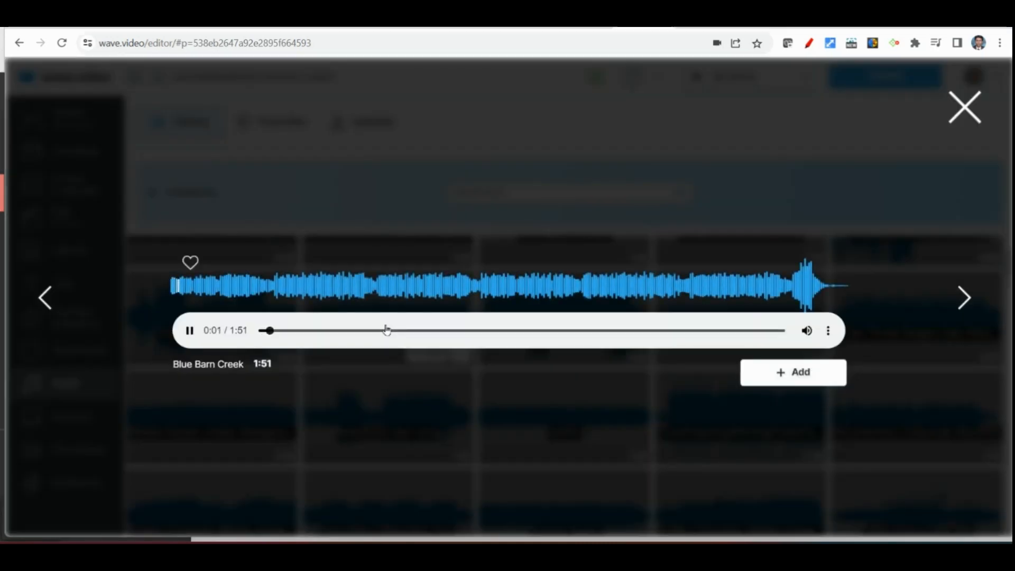
left_click(794, 373)
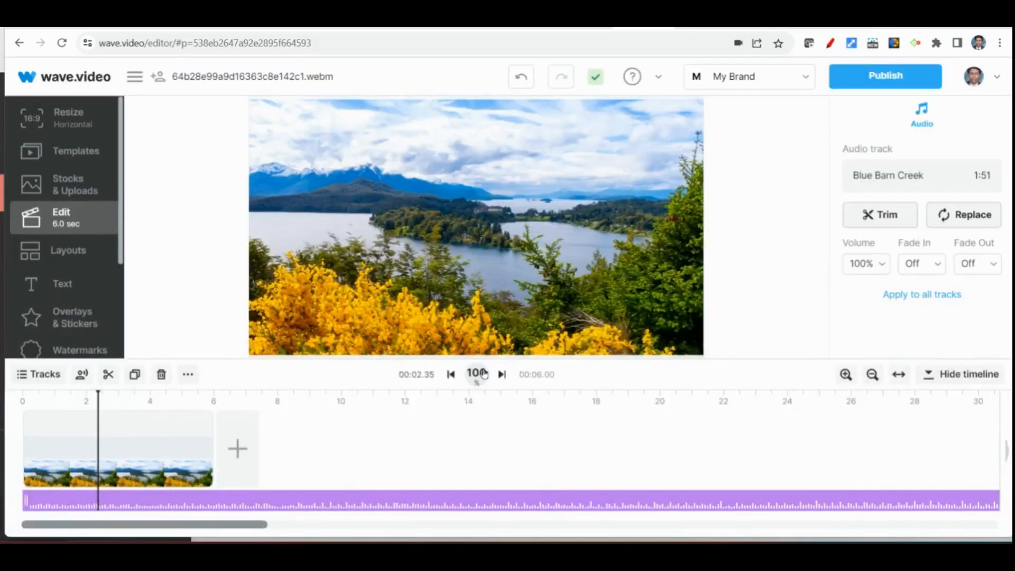
Return the playhead to the start of the timeline, and play and pause the video with its music.
left_click(24, 439)
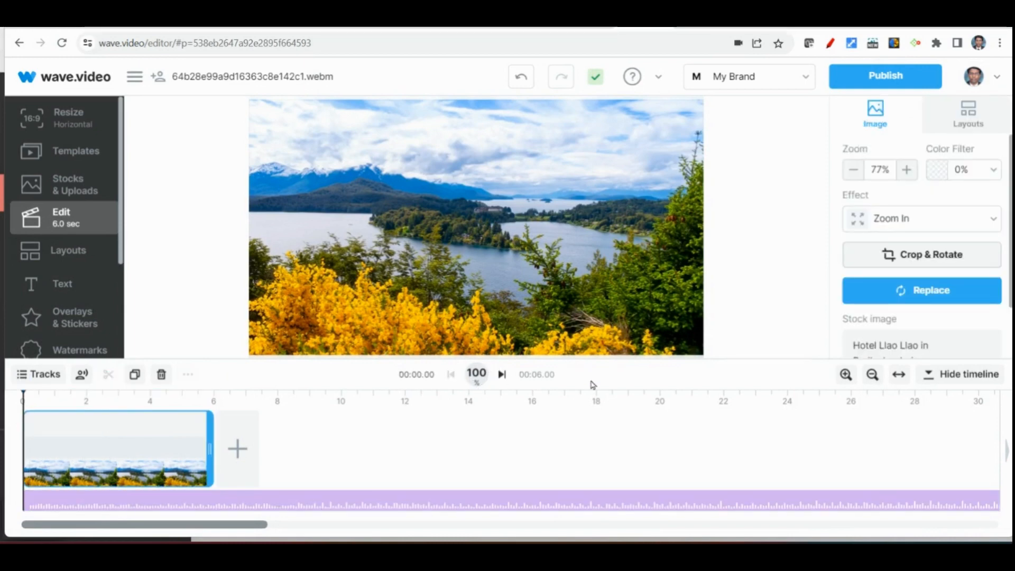
left_click(460, 424)
left_click(28, 444)
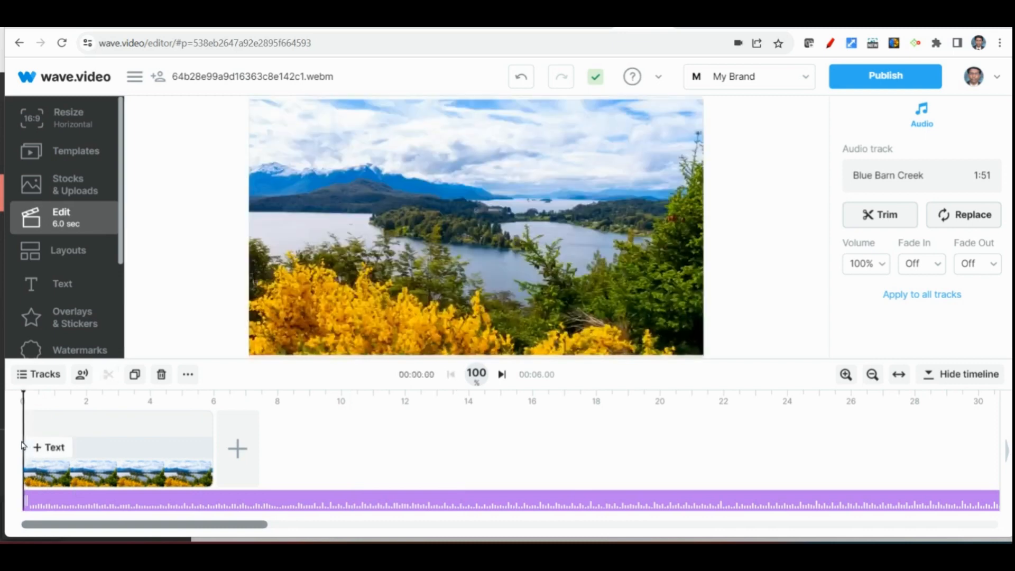
left_click(477, 374)
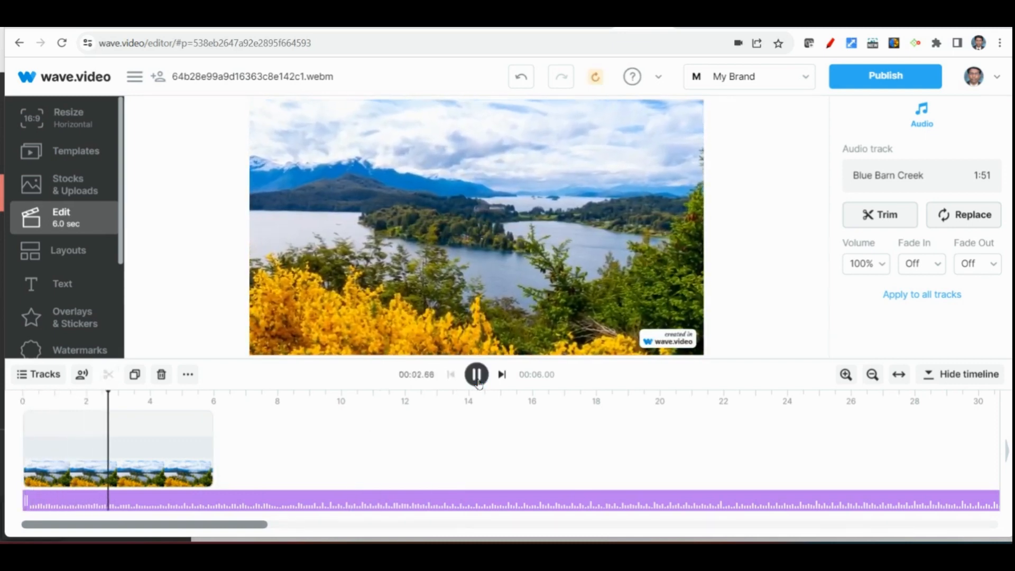
left_click(477, 379)
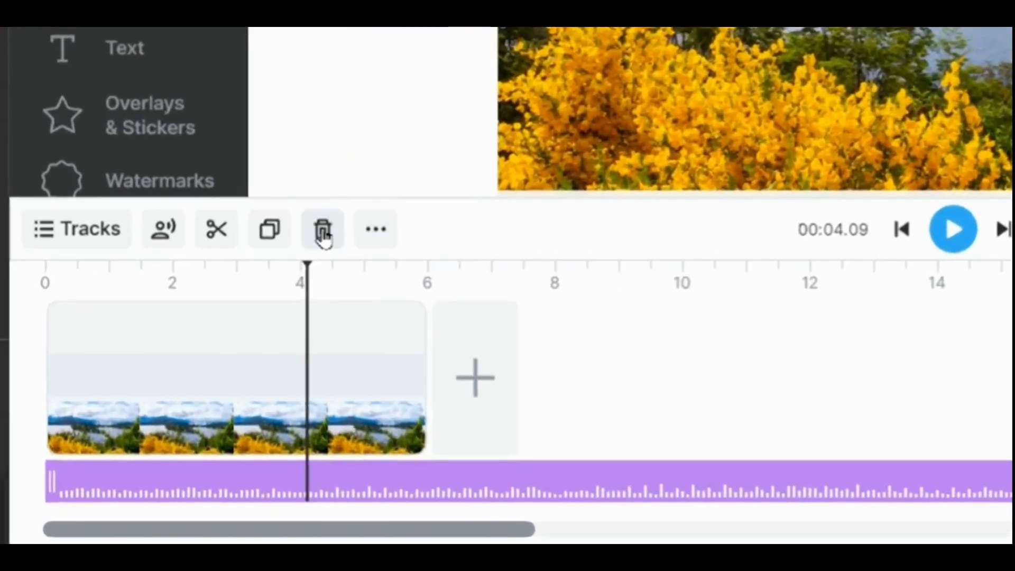
Delete the Blue Barn Creek audio track and the lake image clip from the timeline.
left_click(321, 237)
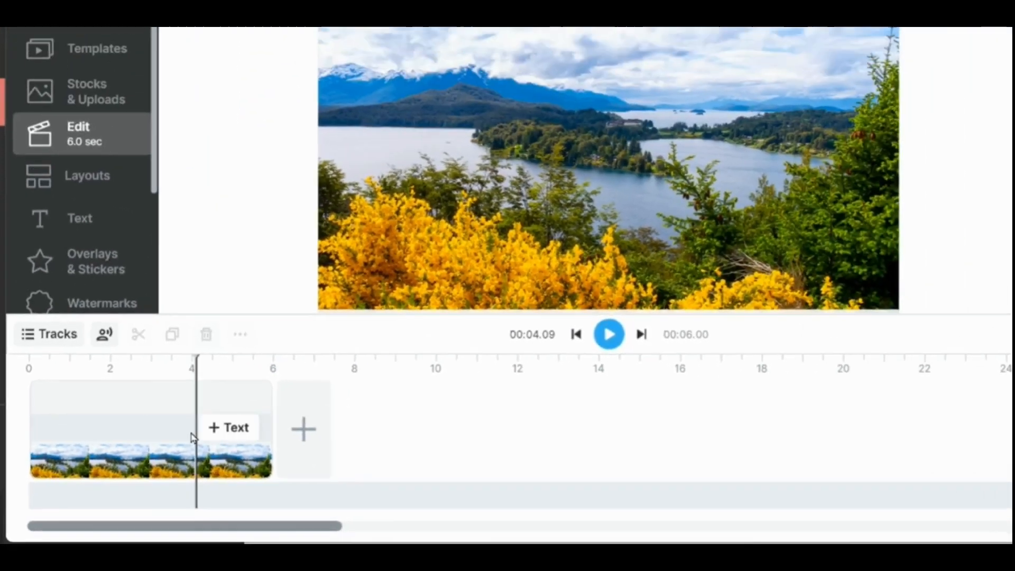
left_click(221, 398)
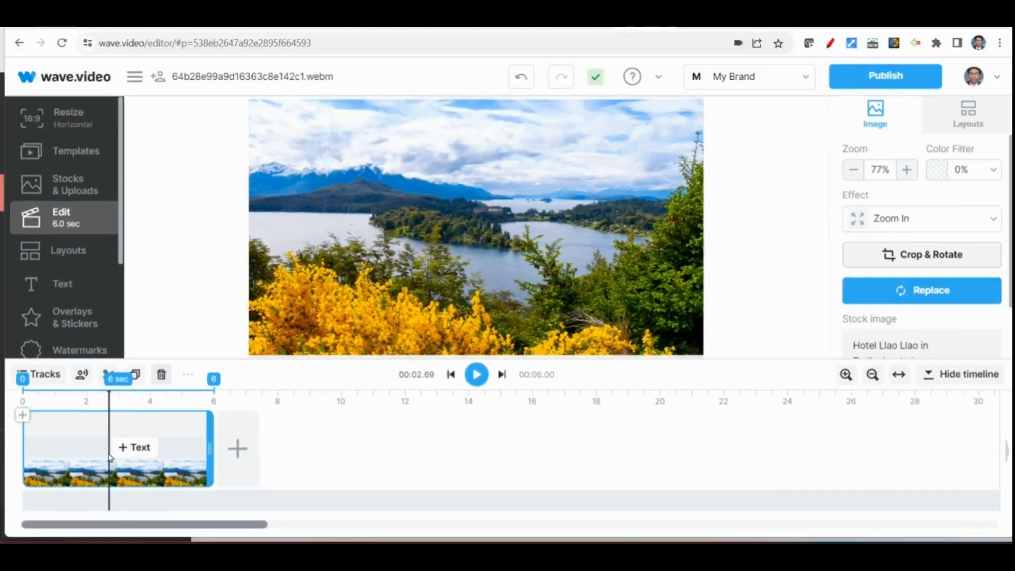
left_click(161, 374)
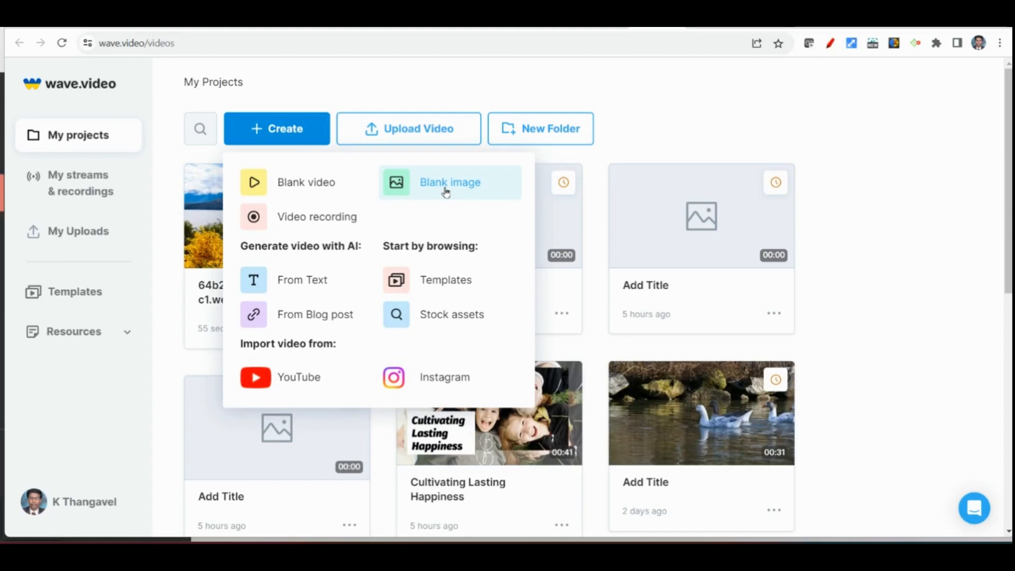
Start an AI video from text, titled "Cultivating Lasting Happiness", and paste the happiness tips as its body text.
left_click(314, 289)
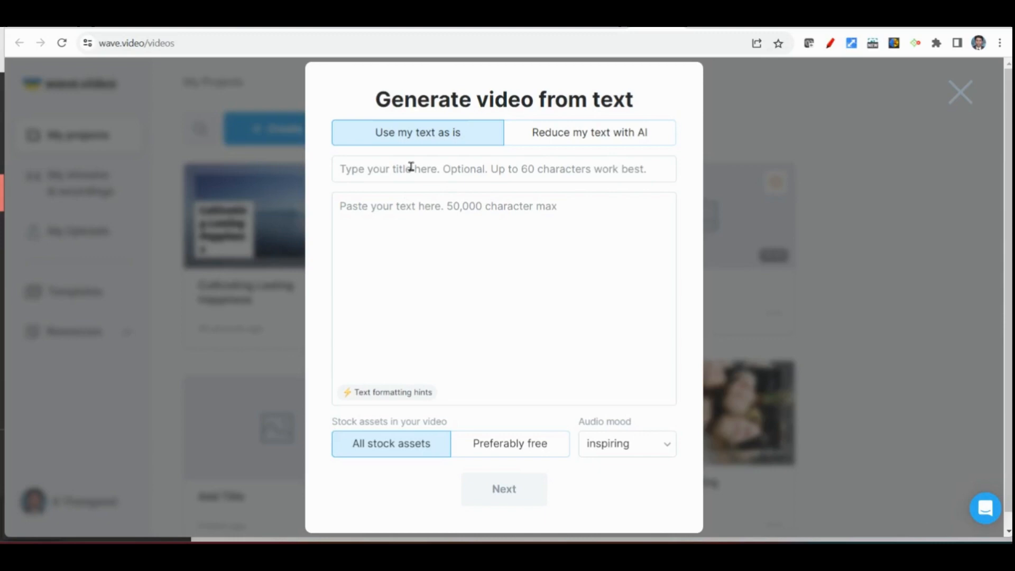
left_click(358, 221)
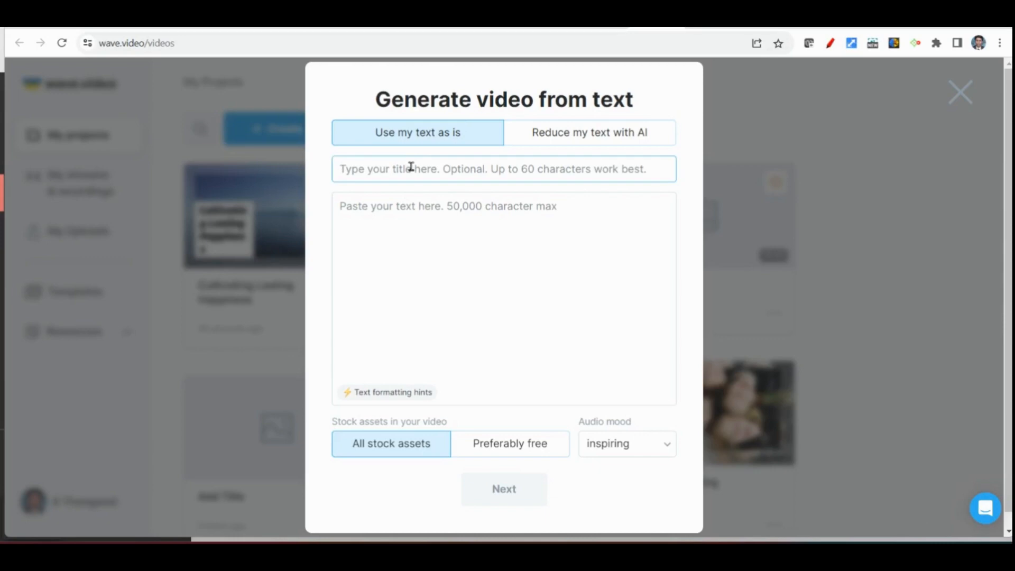
type("Cultivating Lasting Happiness")
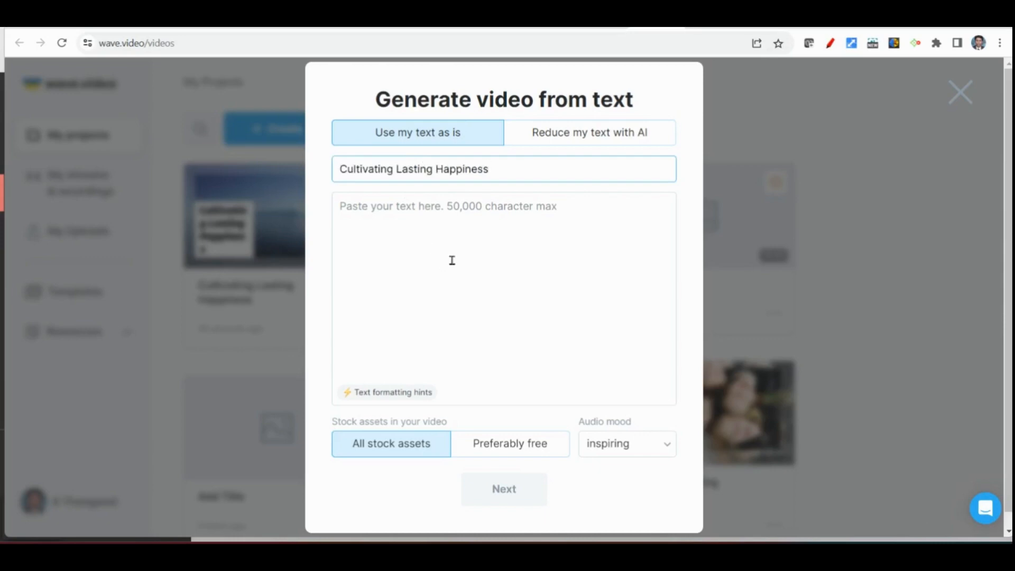
left_click(468, 221)
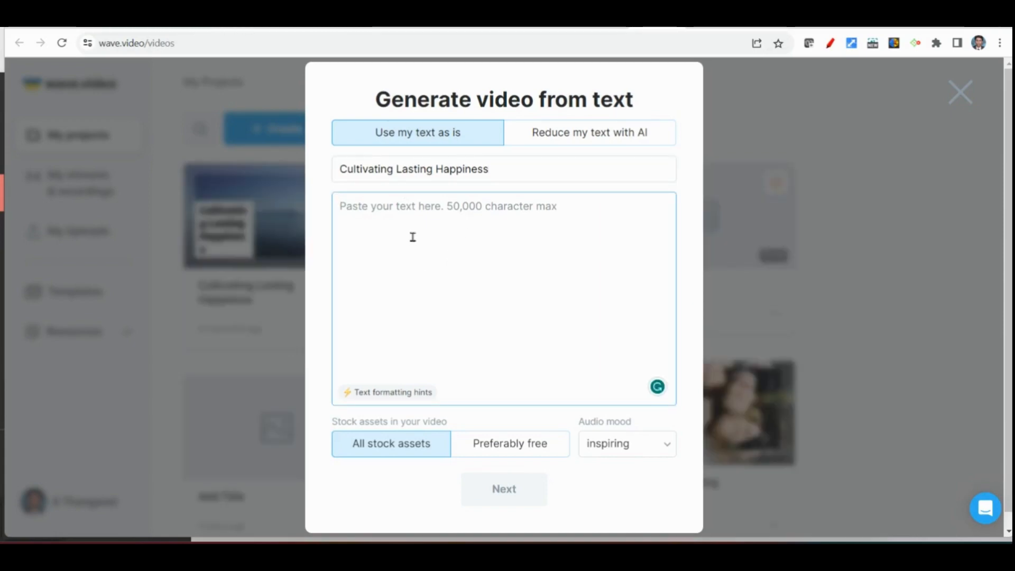
key("ctrl+v")
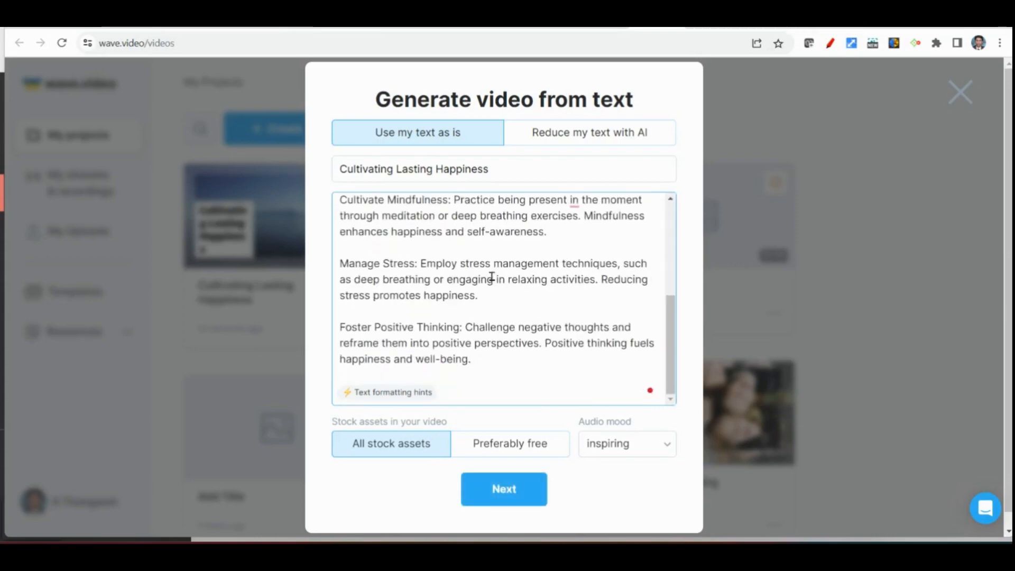
Set stock assets to Preferably free, and create the video in the horizontal style with the blue sea and boxed italic title.
left_click(508, 448)
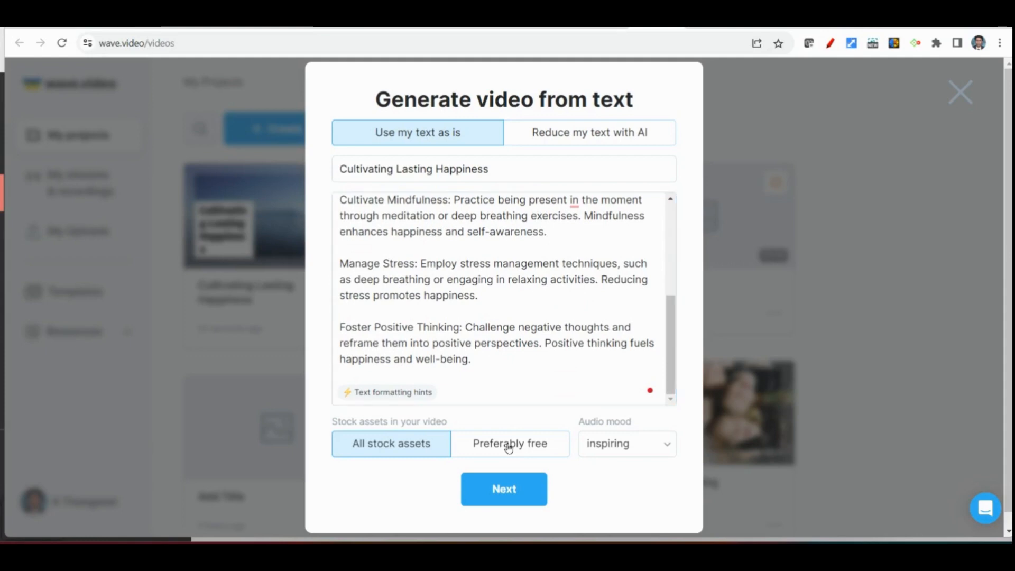
left_click(508, 448)
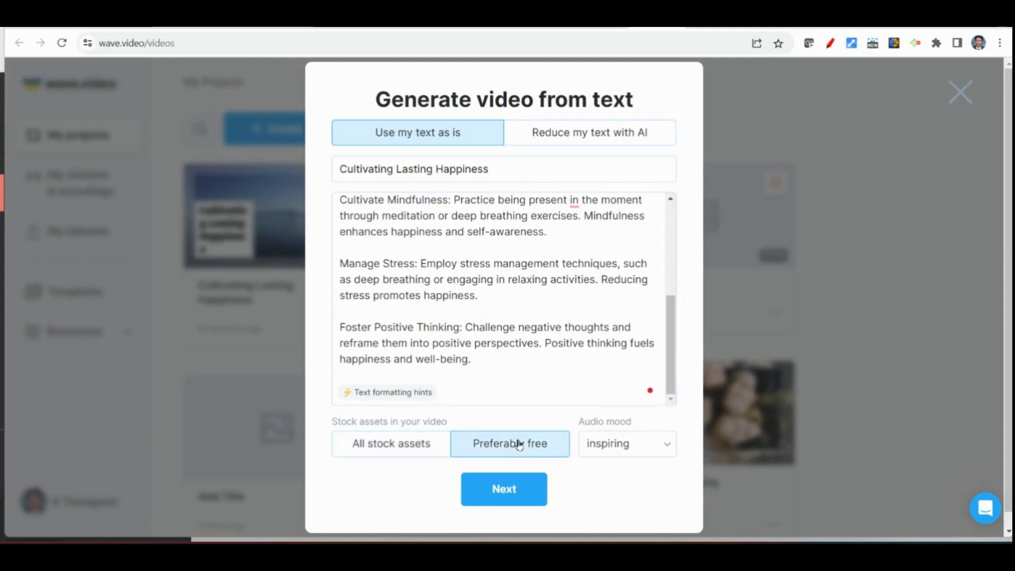
left_click(503, 493)
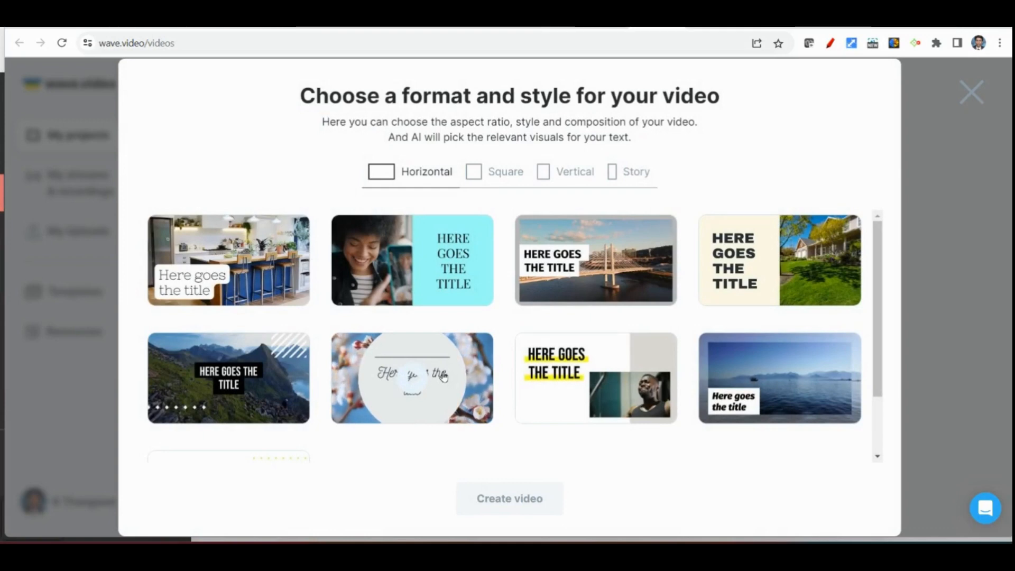
mouse_move(760, 406)
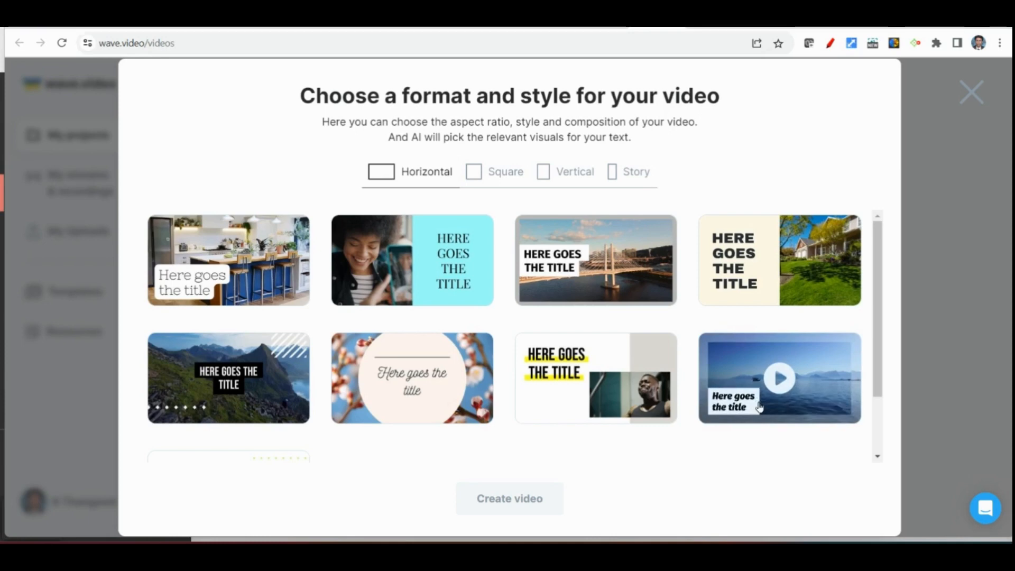
left_click(760, 406)
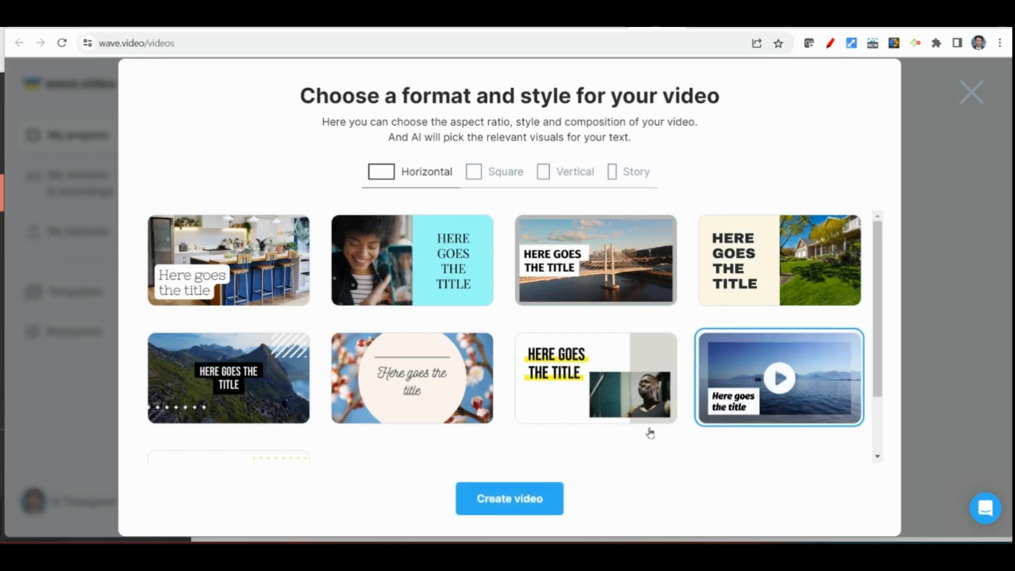
left_click(520, 499)
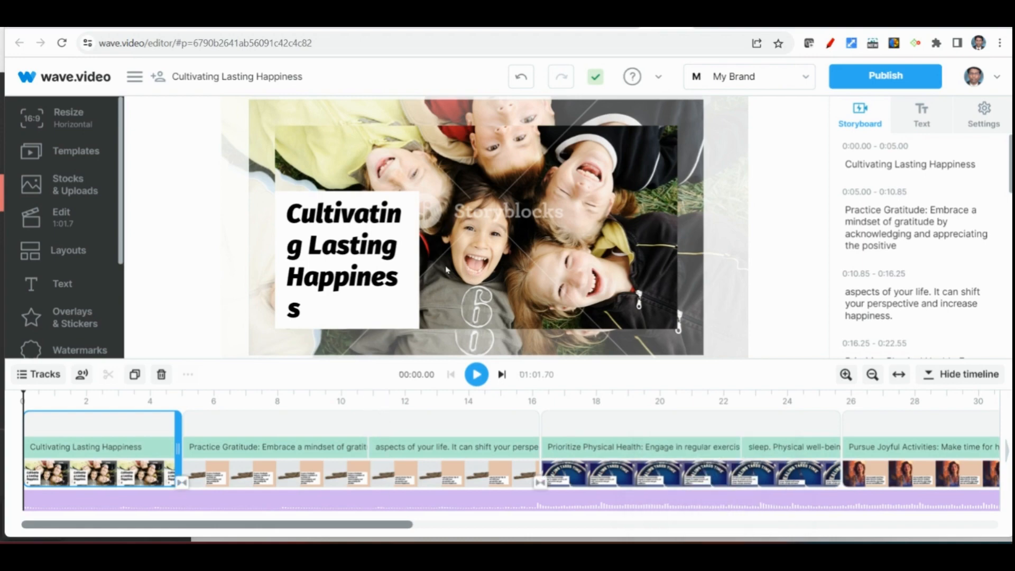
Widen the opening scene's title text box so that each word of "Cultivating Lasting Happiness" fits on one line.
left_click(362, 256)
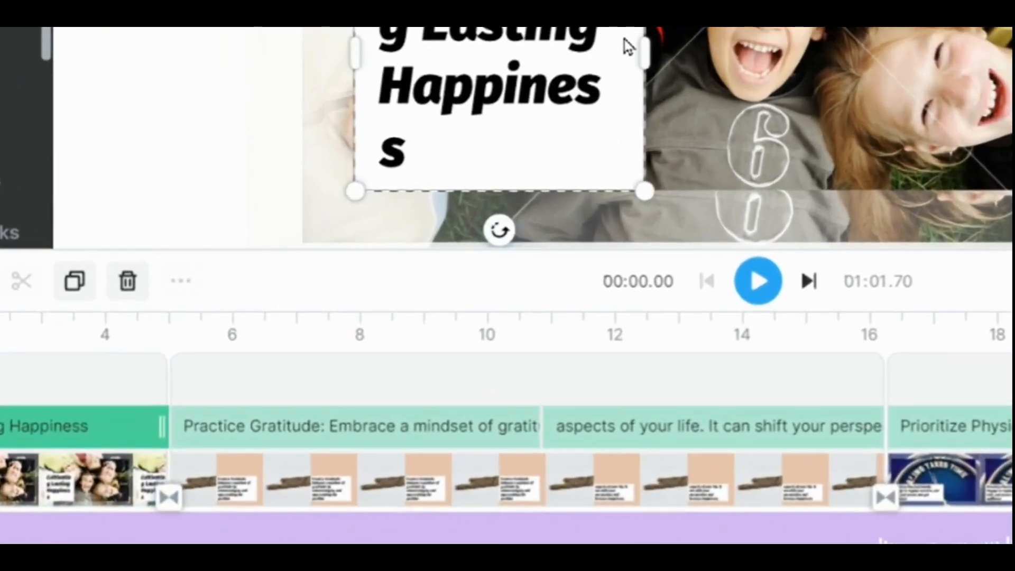
left_click_drag(644, 50, 680, 50)
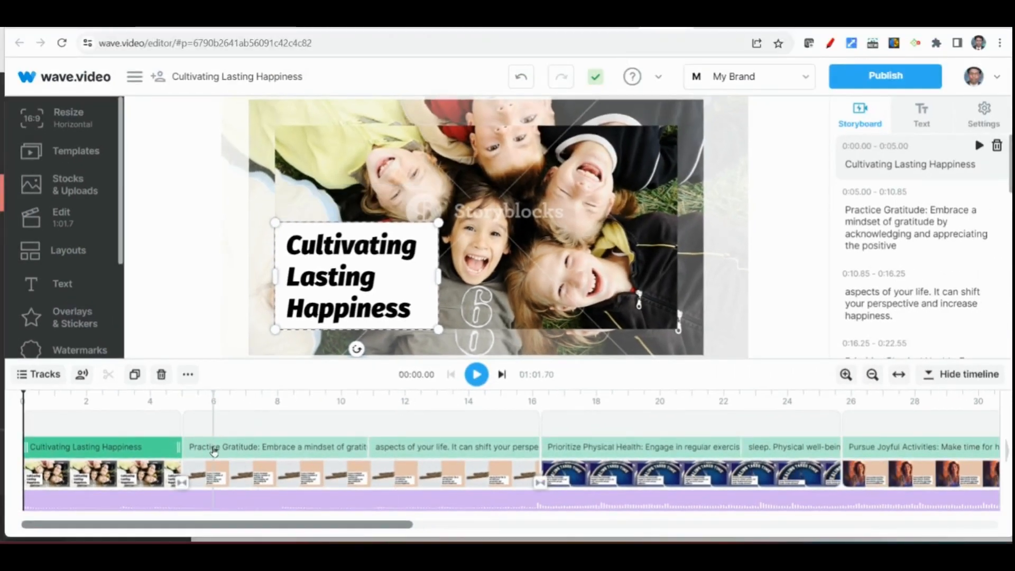
View the Practice Gratitude scene with both its text blocks, and the Prioritize Physical Health scene.
left_click(213, 449)
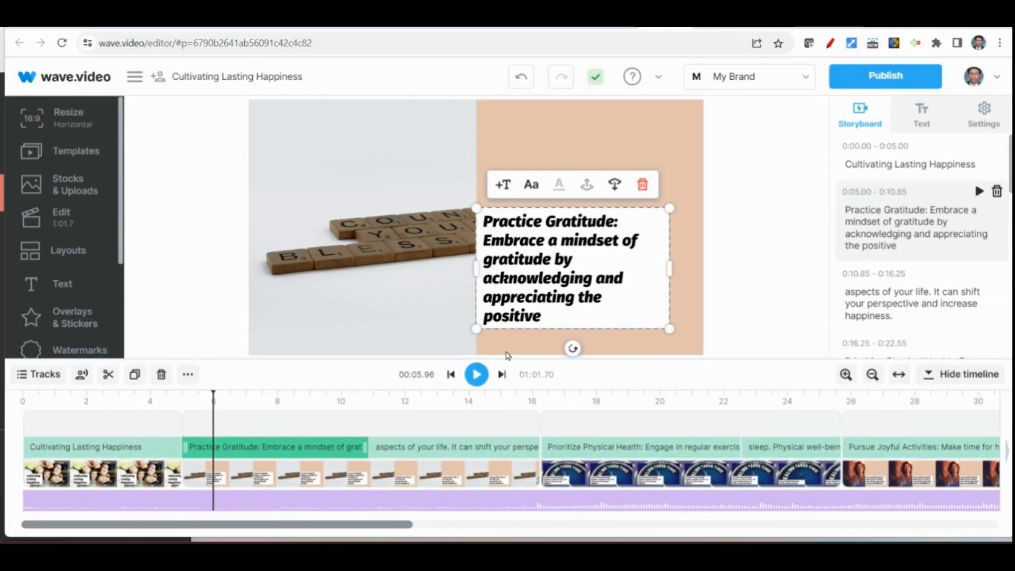
left_click(441, 453)
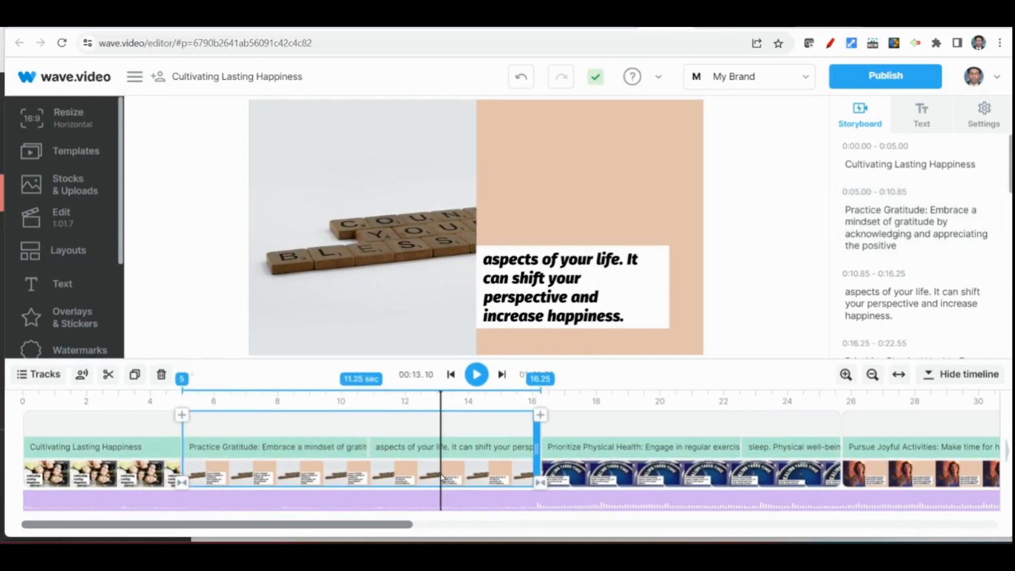
left_click(593, 468)
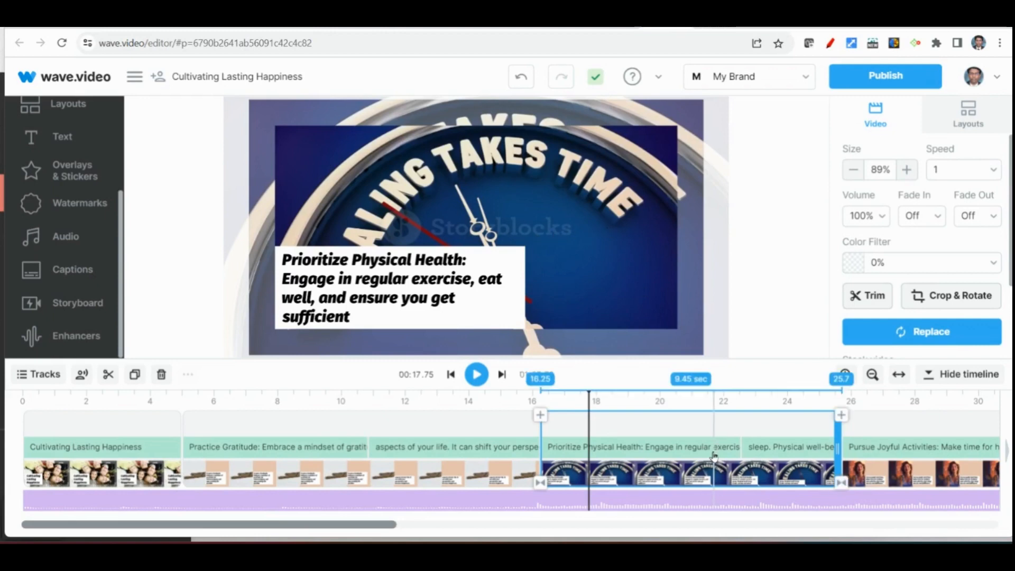
Browse the sticker collections offered for watermarks, and open the audio library's music categories.
scroll(103, 197, "up", 3)
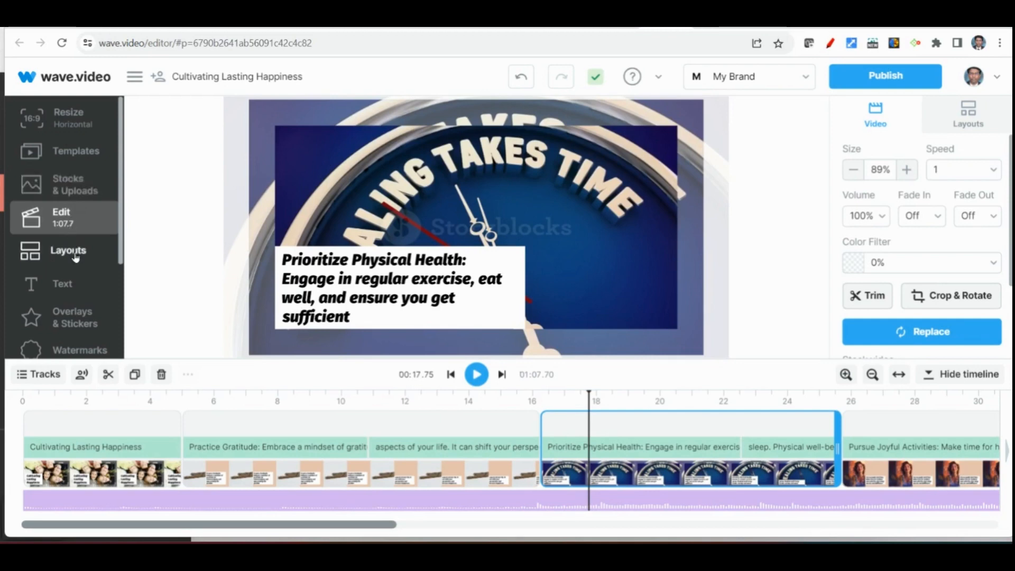
scroll(66, 265, "down", 2)
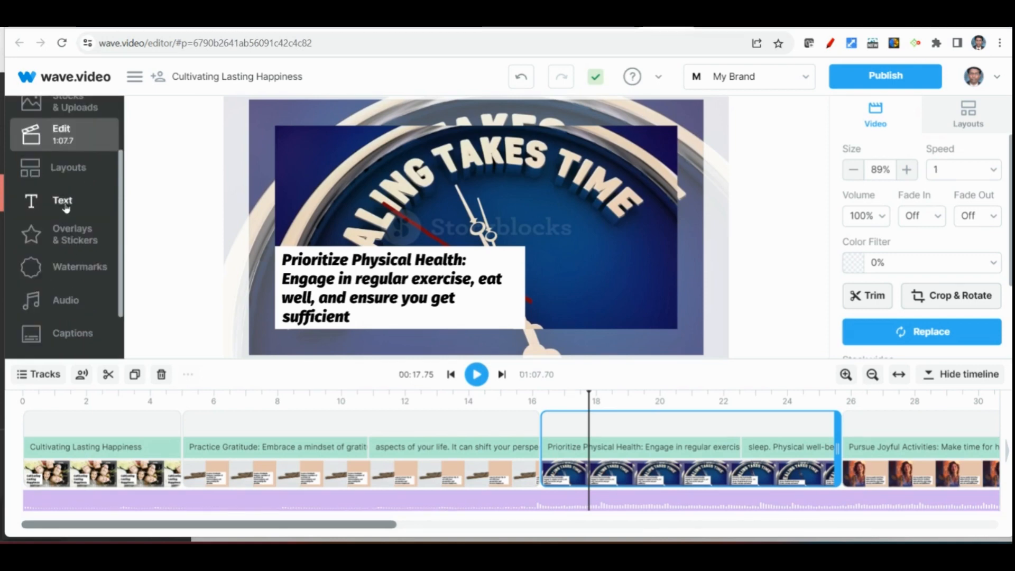
left_click(83, 269)
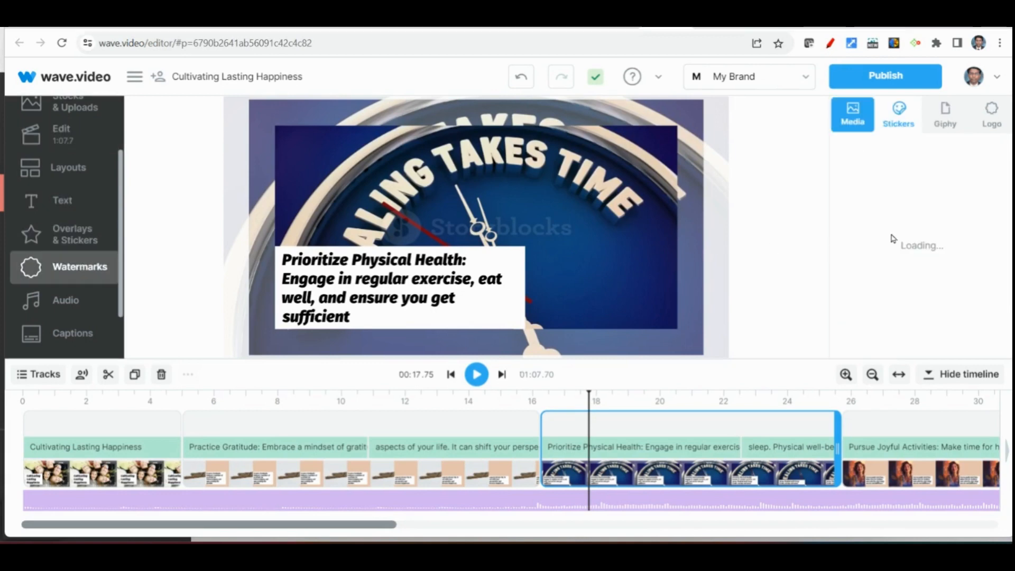
scroll(930, 248, "down", 2)
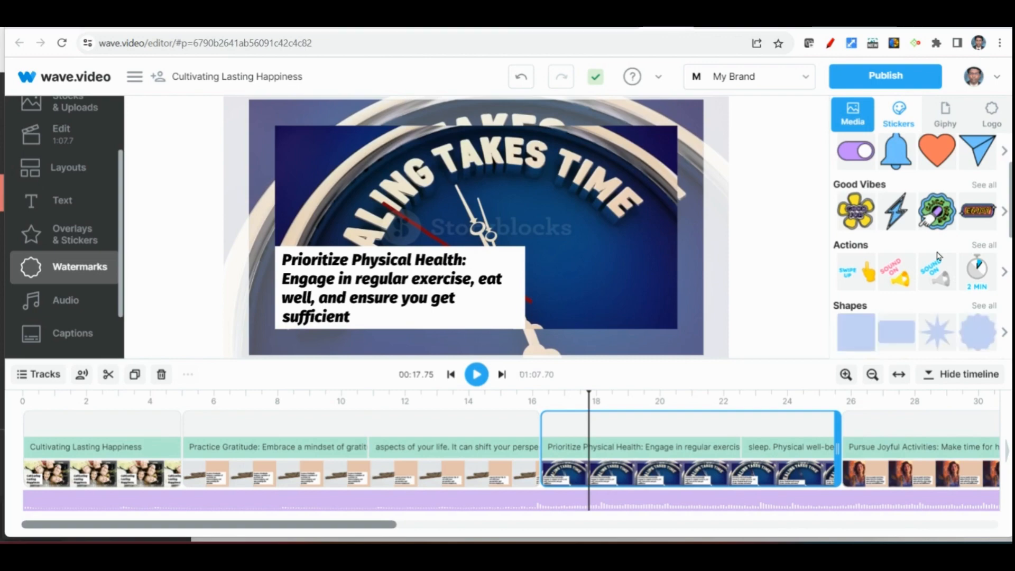
scroll(939, 256, "down", 2)
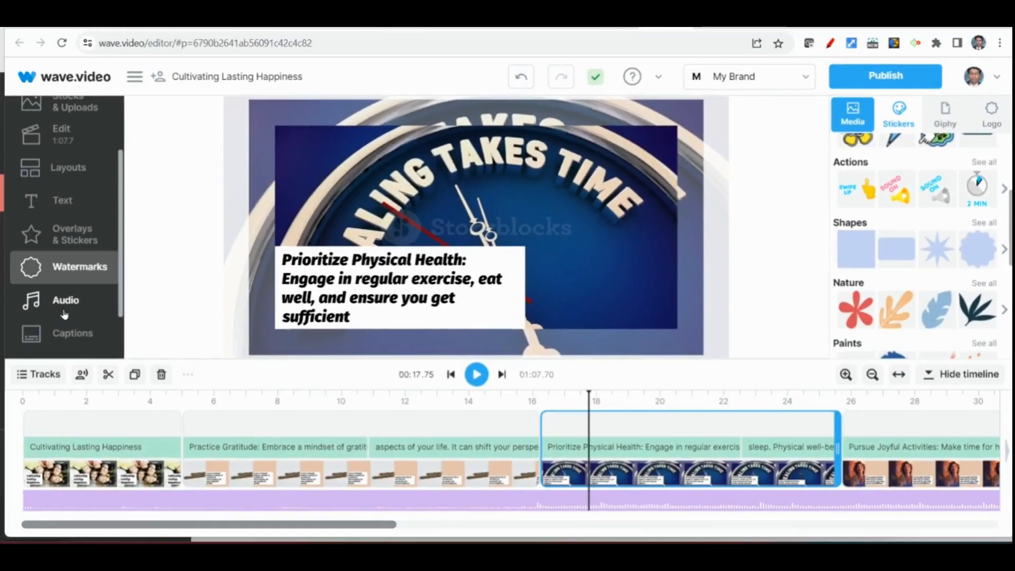
left_click(76, 302)
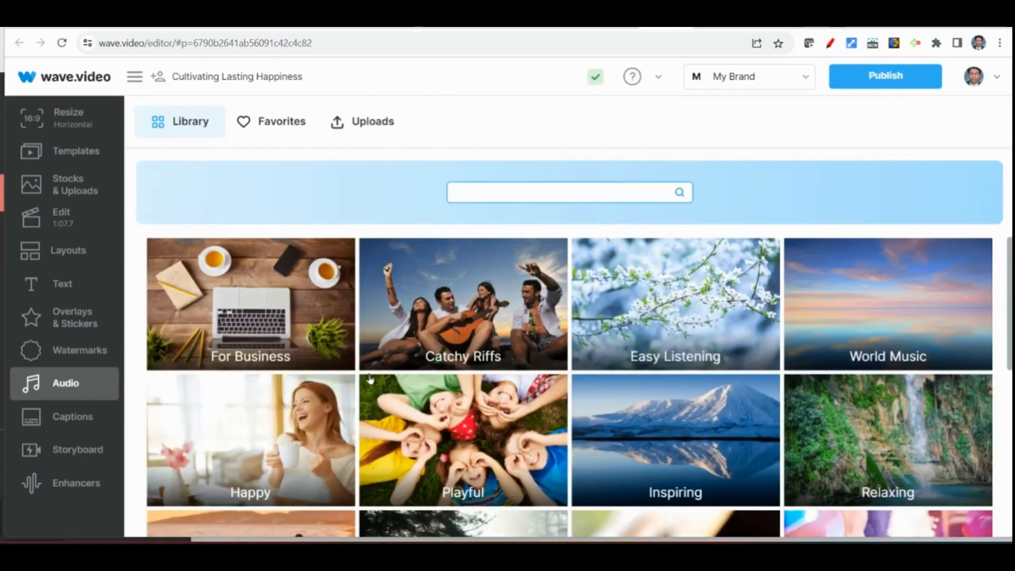
Open the captions section, and play the video from its opening scene into the Prioritize Physical Health scene.
left_click(69, 429)
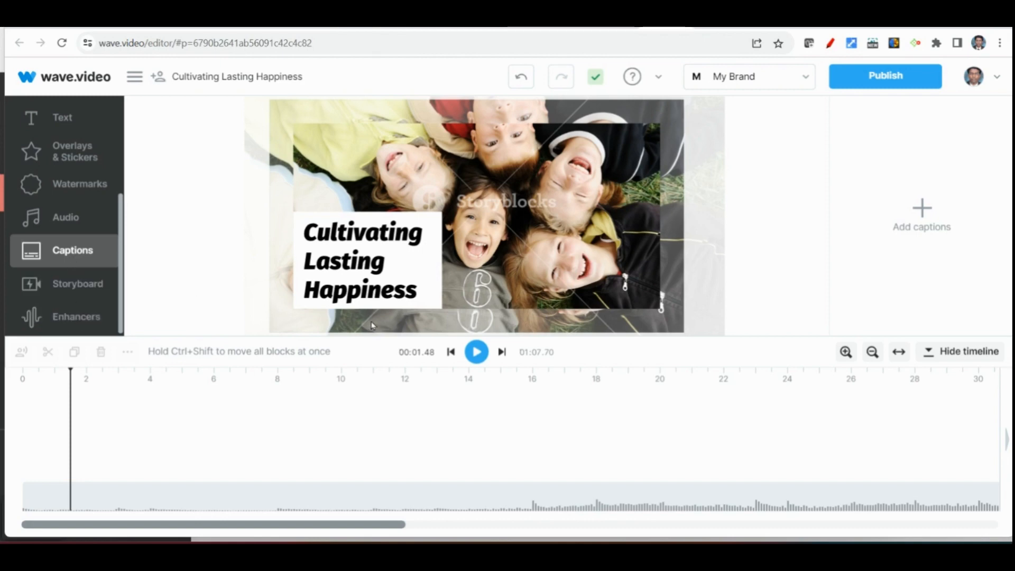
left_click(476, 352)
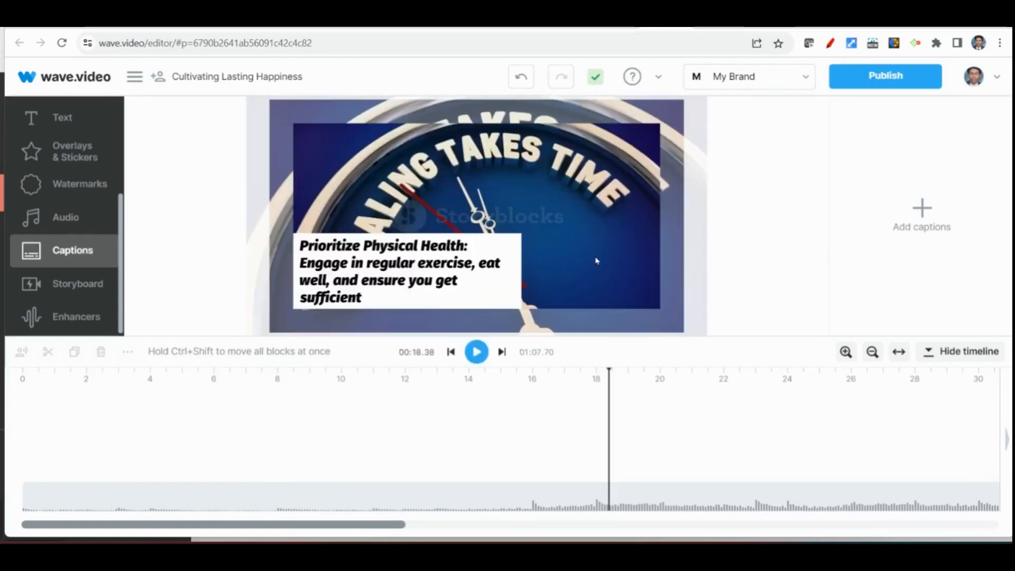
Publish the project as a video, and render it with watermark at 720p, Optimized quality, in mp4 format.
left_click(895, 82)
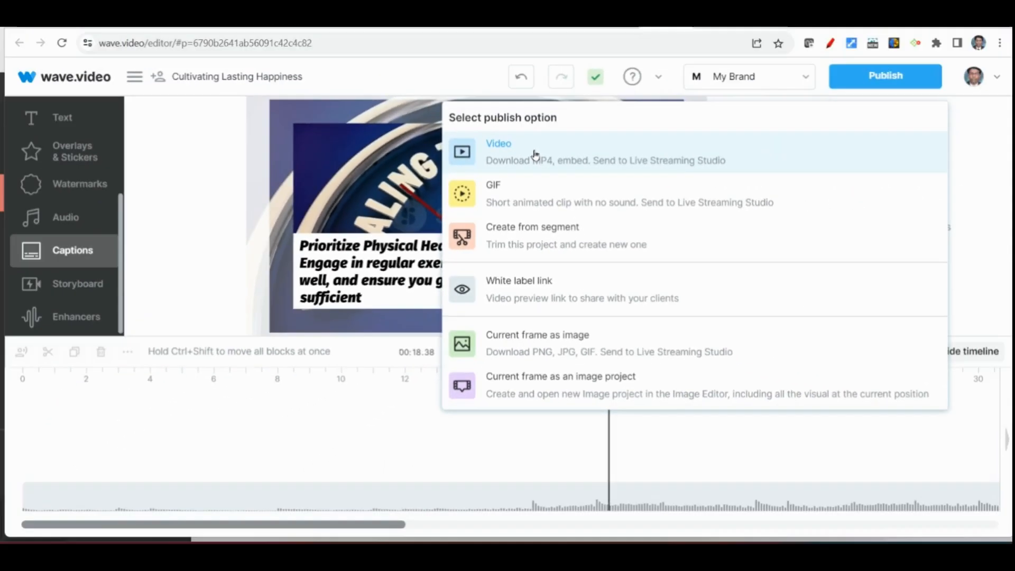
left_click(565, 29)
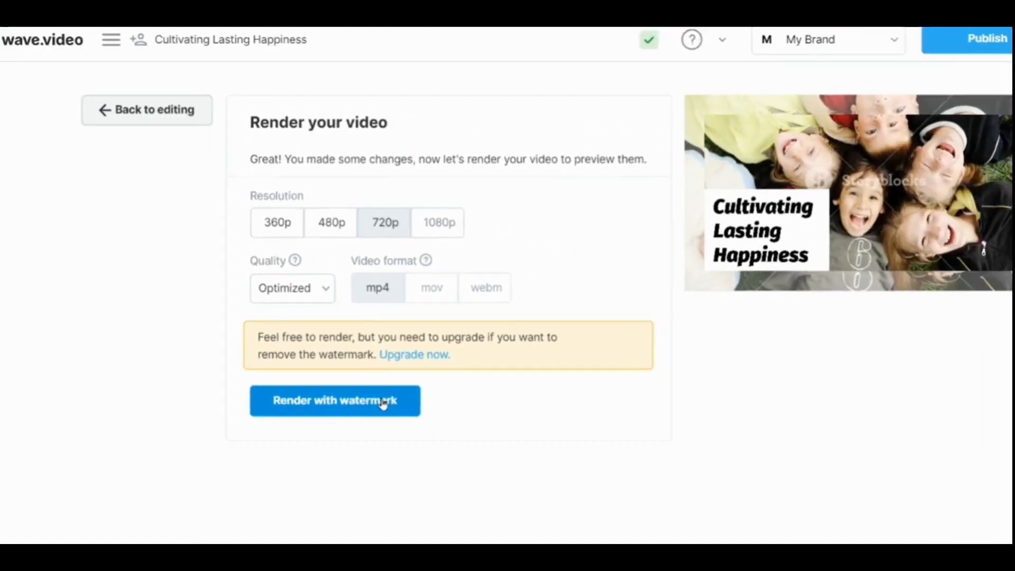
left_click(341, 391)
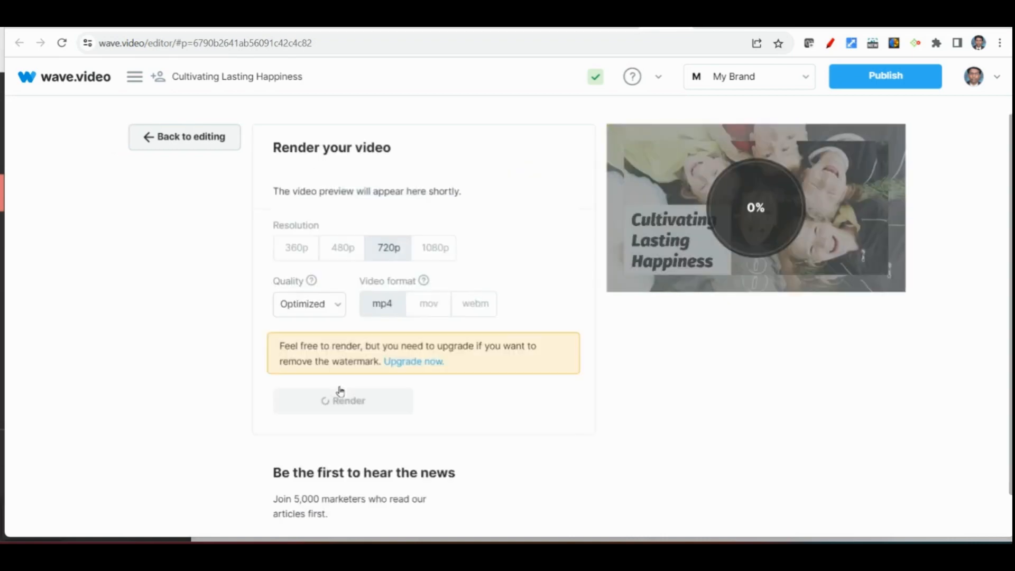
scroll(379, 360, "down", 1)
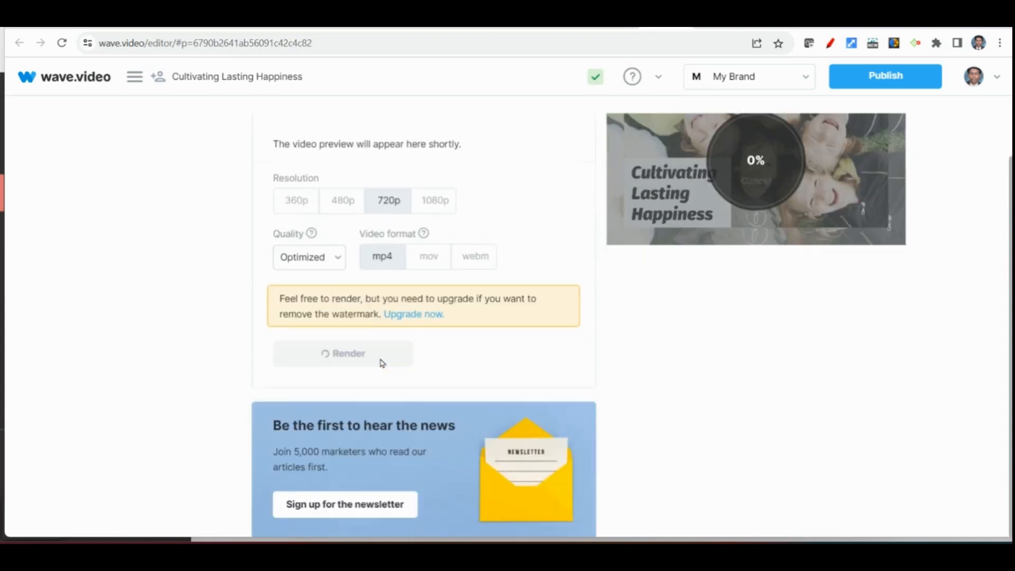
scroll(342, 364, "up", 1)
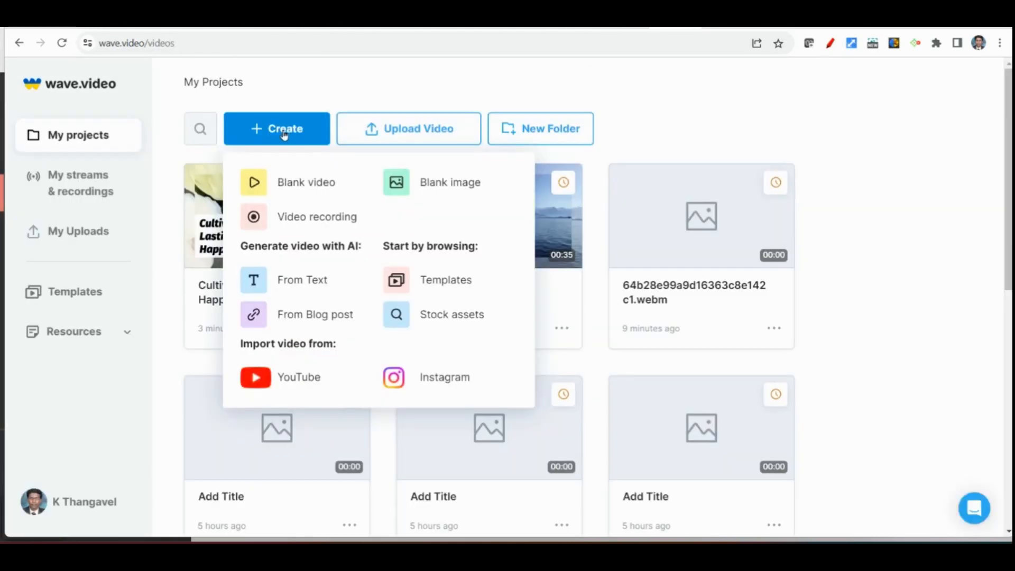
left_click(299, 375)
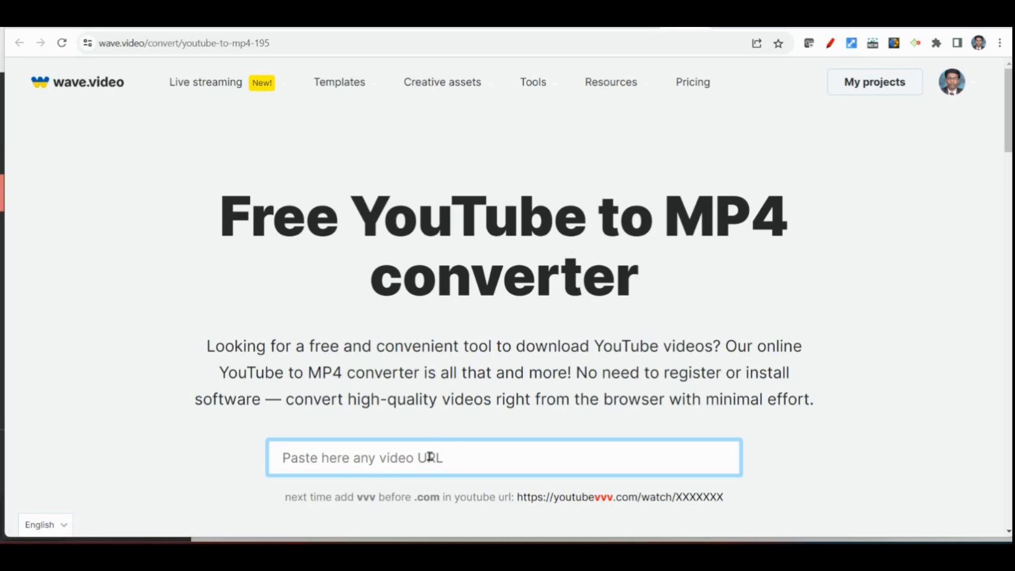
scroll(426, 461, "down", 2)
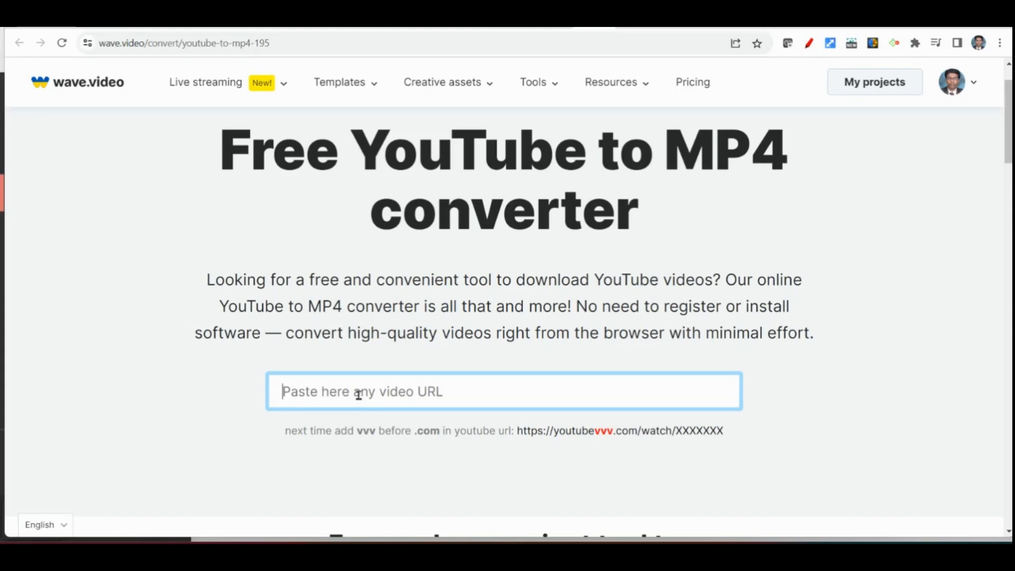
type("https://www.youtube.com/watch?v=oV74Najm6Nc")
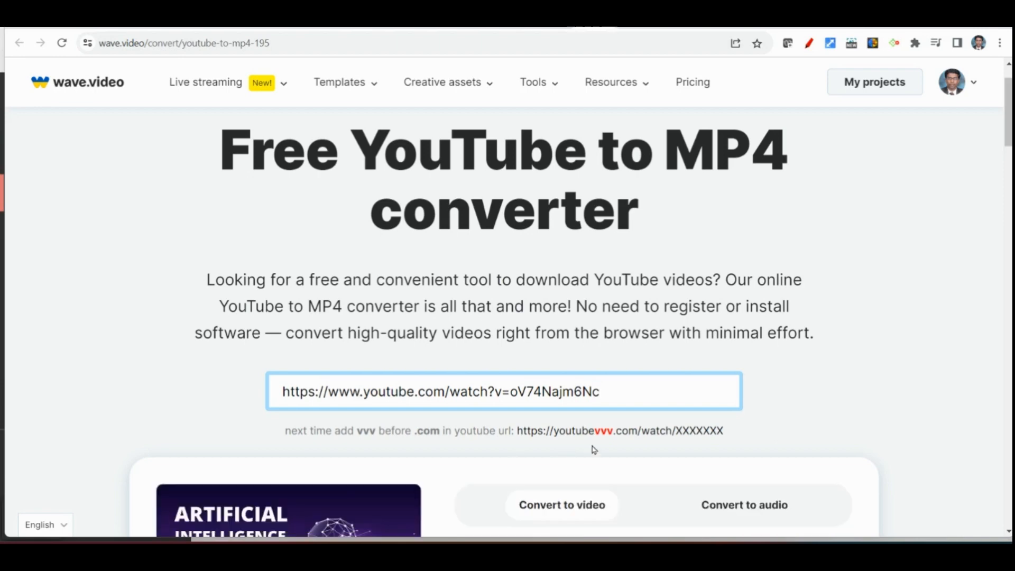
scroll(572, 449, "down", 3)
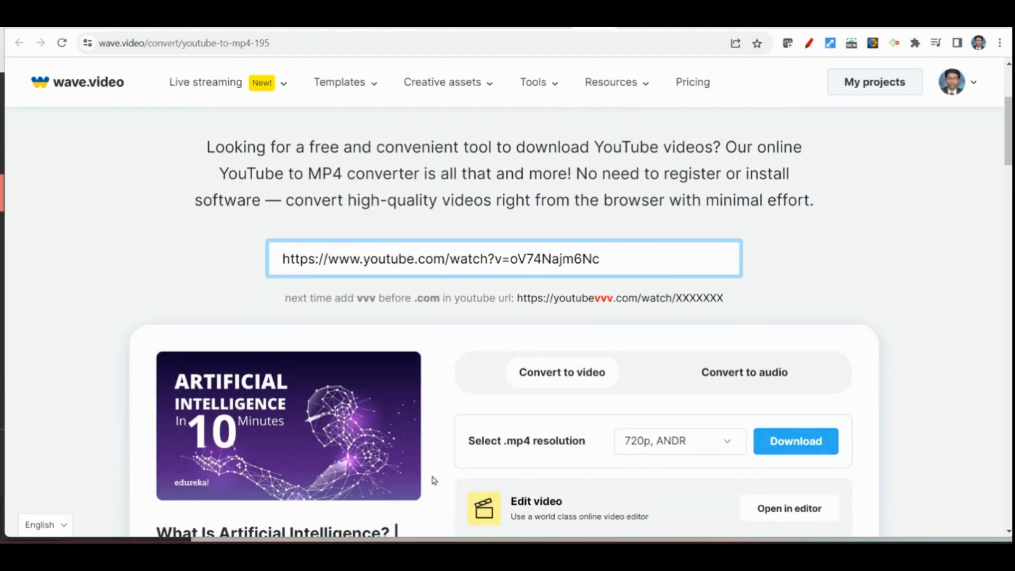
scroll(597, 419, "down", 1)
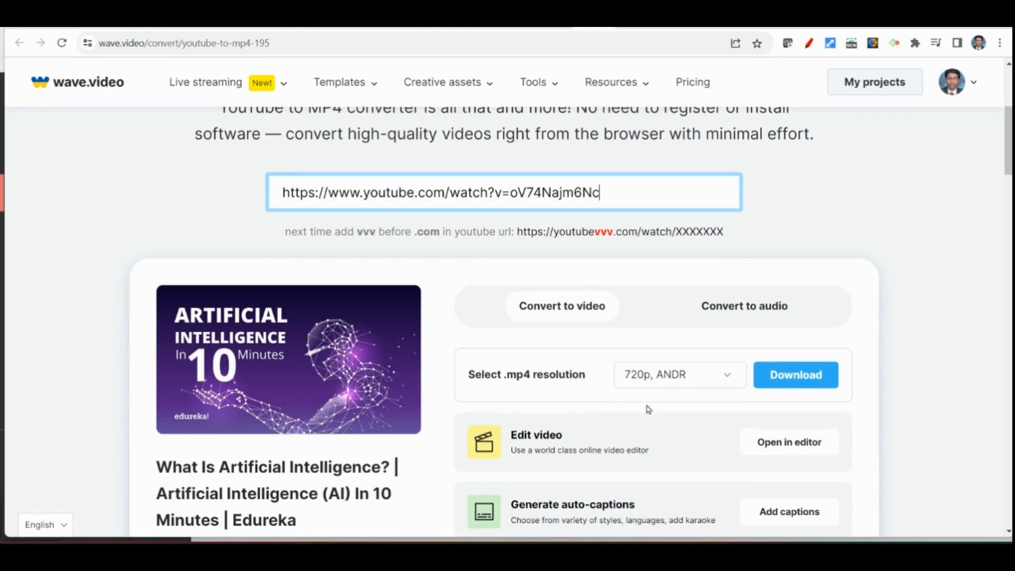
scroll(635, 410, "down", 1)
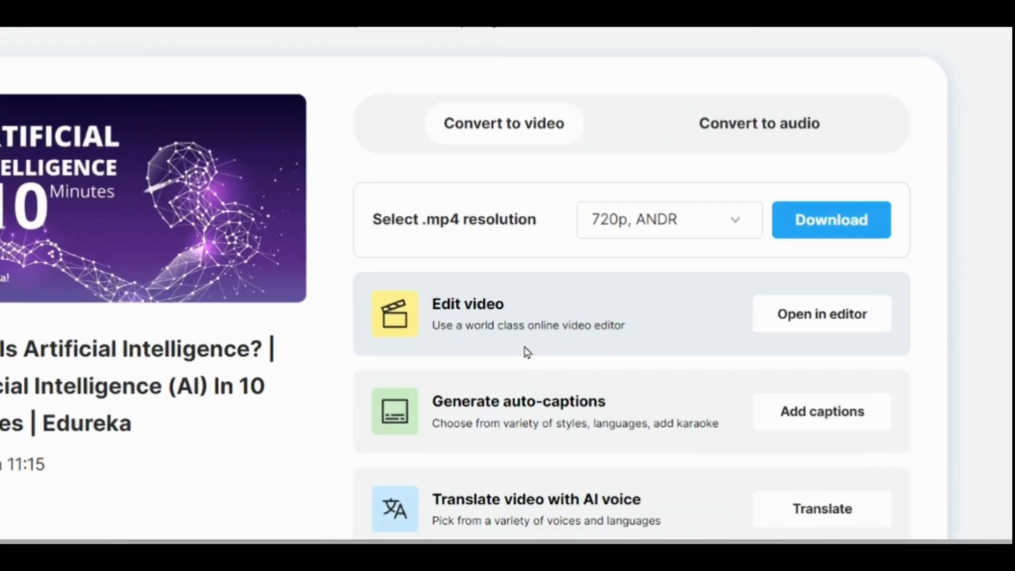
Examine the translation, resizing and trimming options for the imported YouTube video, and download it as a 720p mp4.
scroll(487, 403, "down", 1)
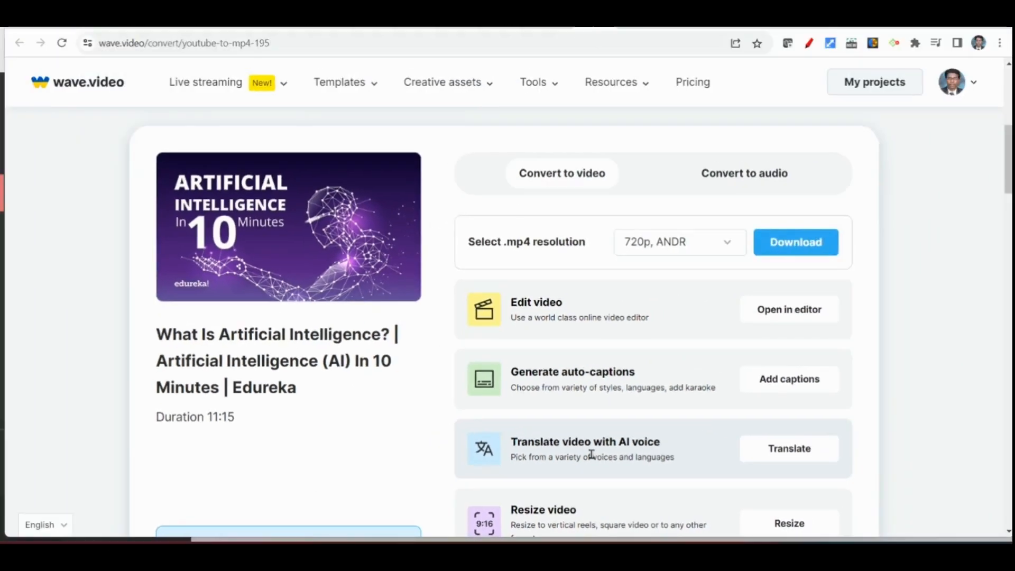
scroll(592, 455, "down", 2)
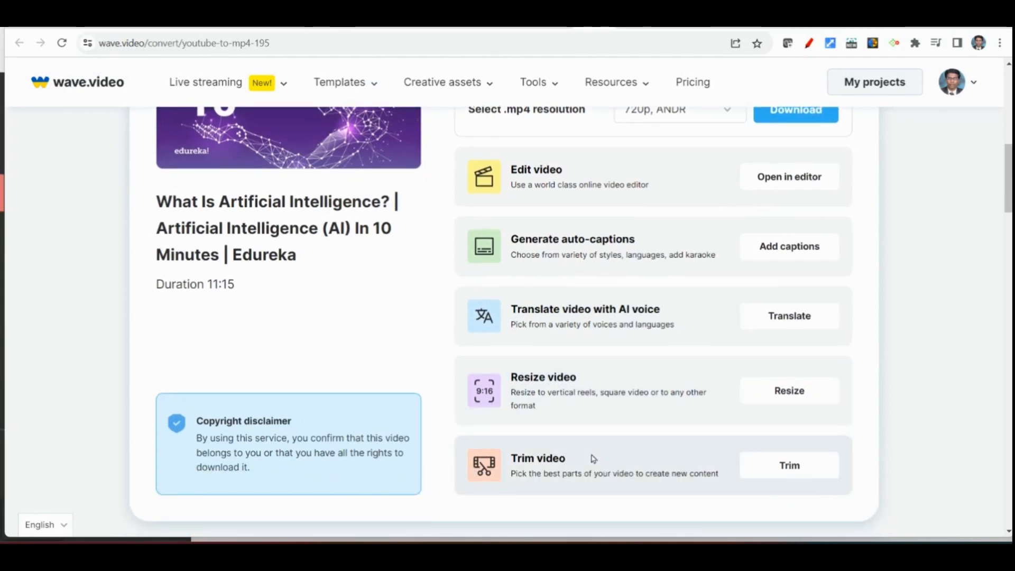
scroll(491, 415, "up", 1)
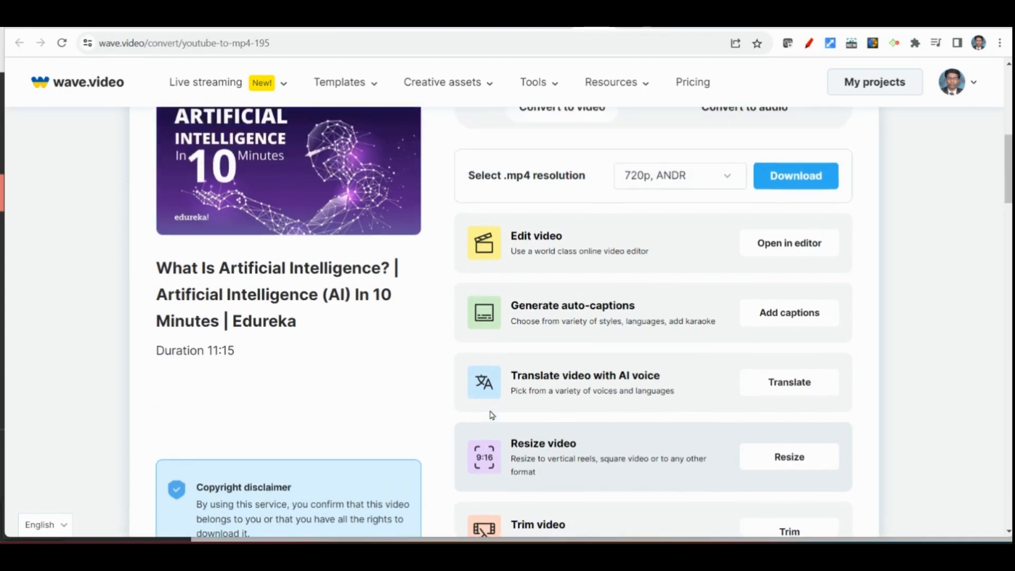
scroll(491, 415, "up", 2)
left_click(798, 316)
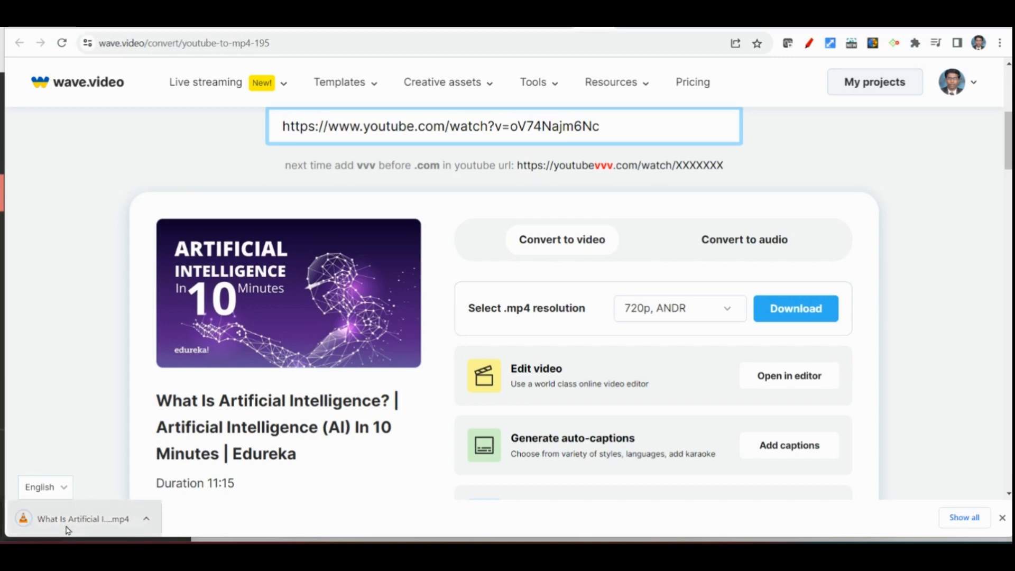
Play the downloaded mp4 in the media player, skipping ahead to about 0:57, 1:18 and a further point.
left_click(67, 529)
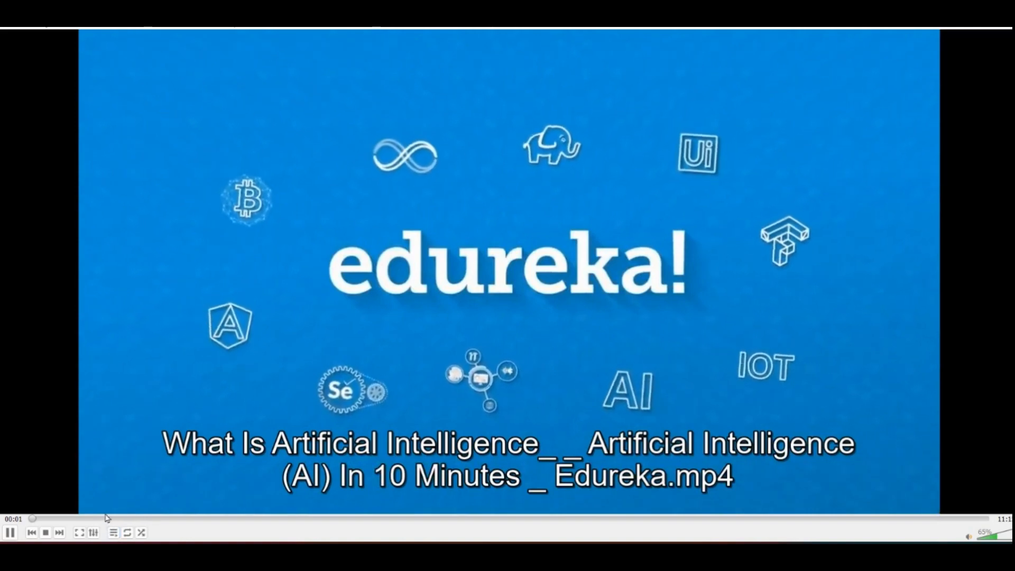
left_click(109, 519)
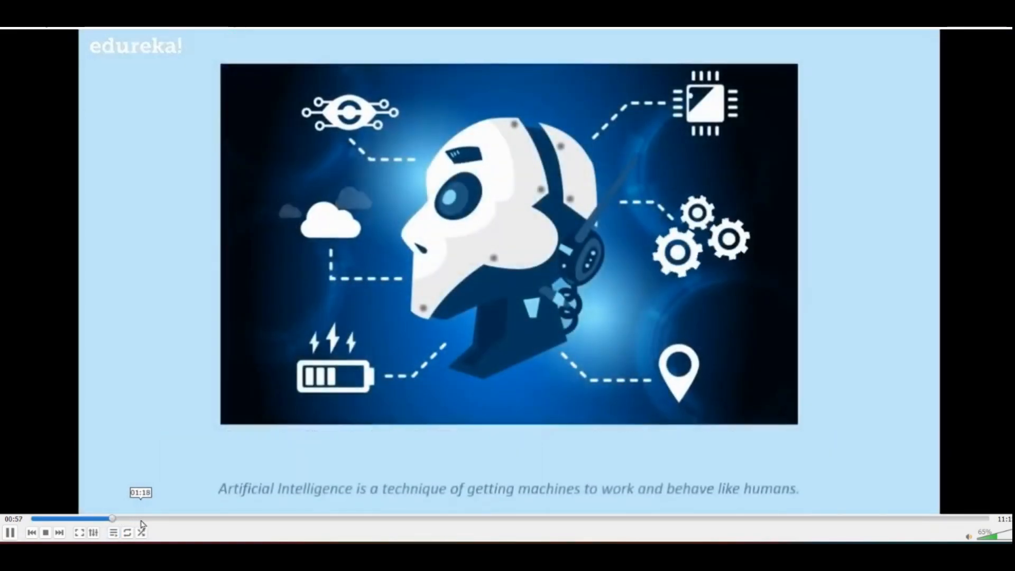
left_click(141, 519)
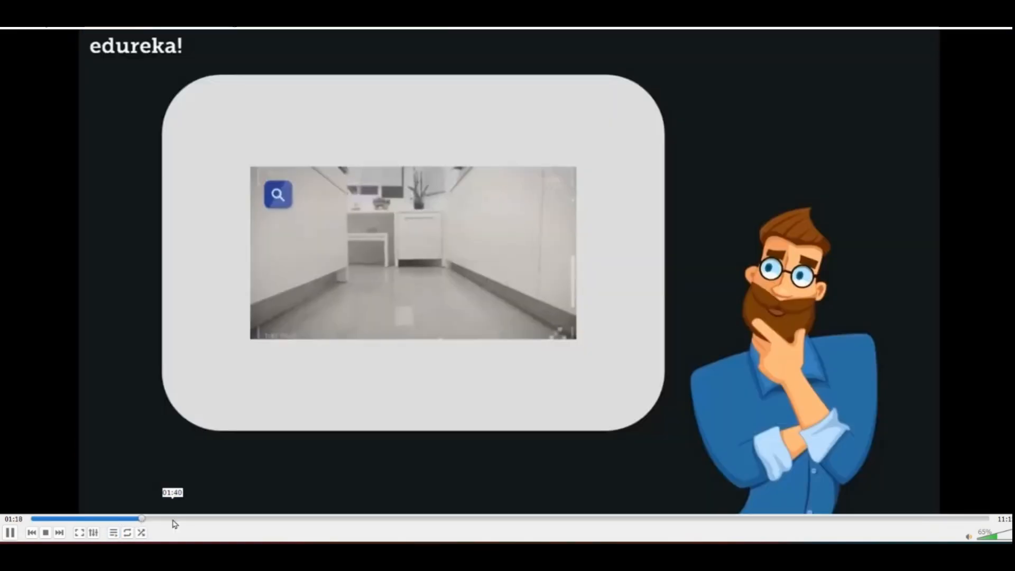
left_click(189, 518)
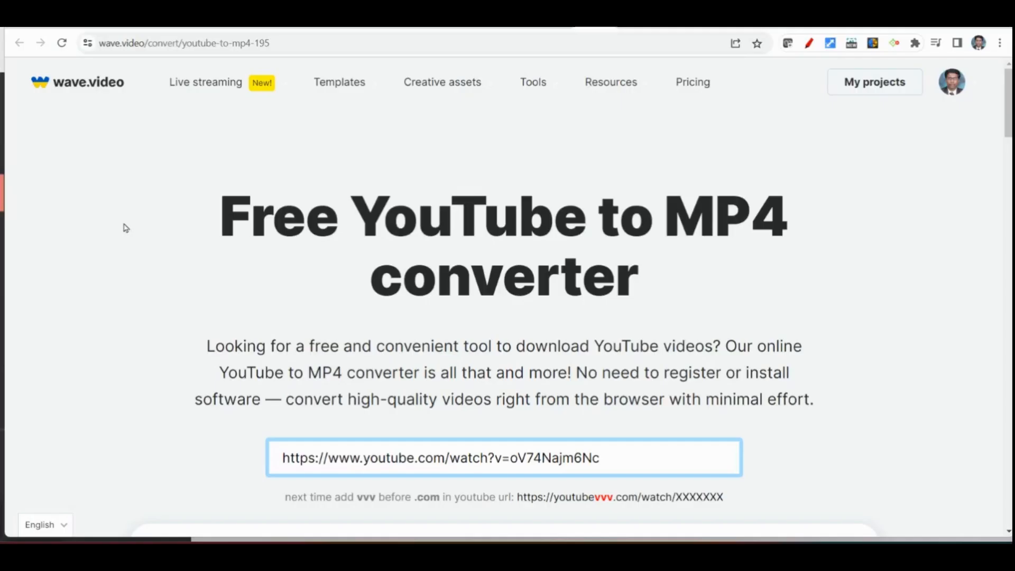
Examine the live streaming, template, creative asset and tool offerings listed on the Wave.video converter site.
mouse_move(216, 93)
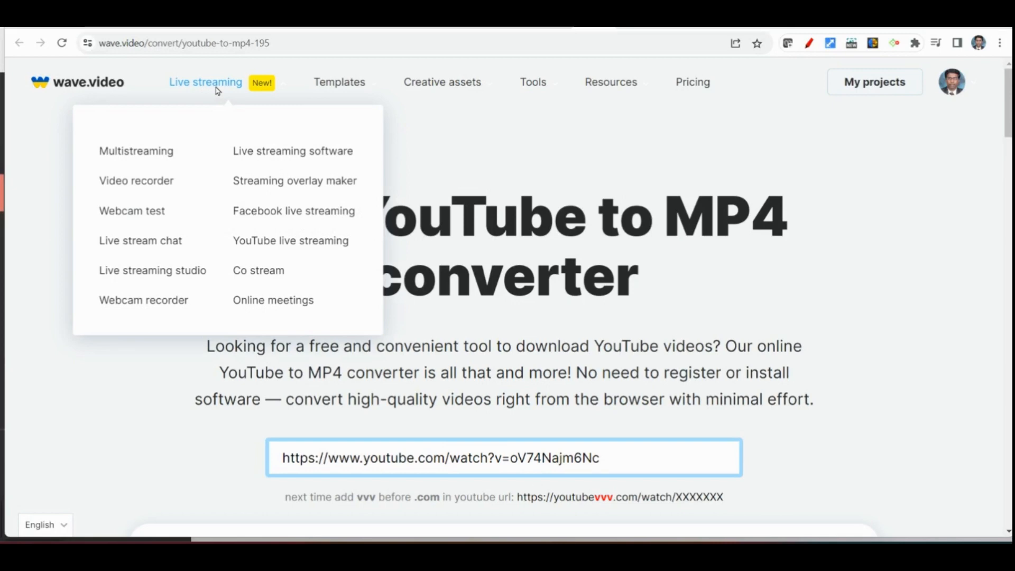
mouse_move(343, 86)
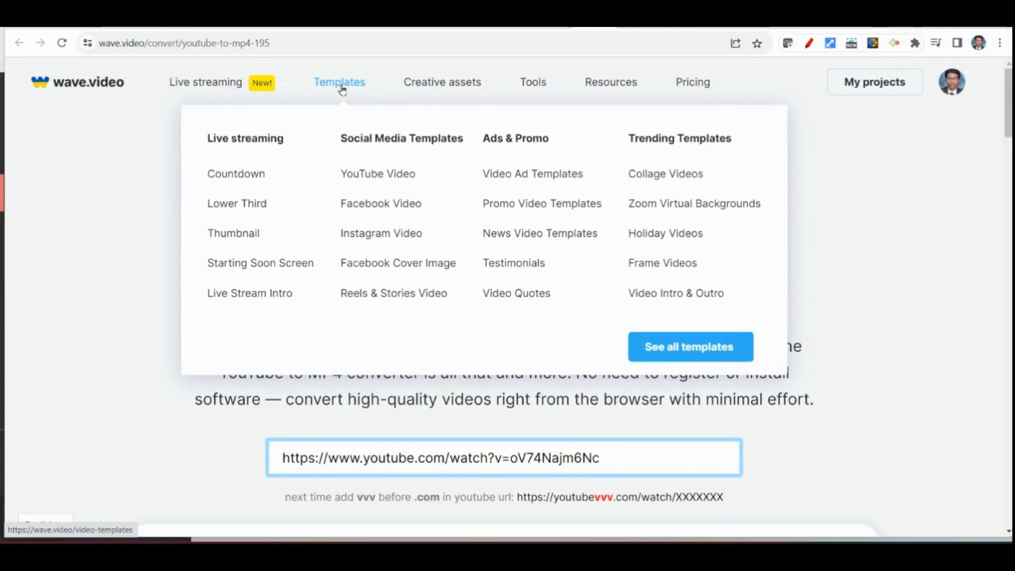
mouse_move(418, 89)
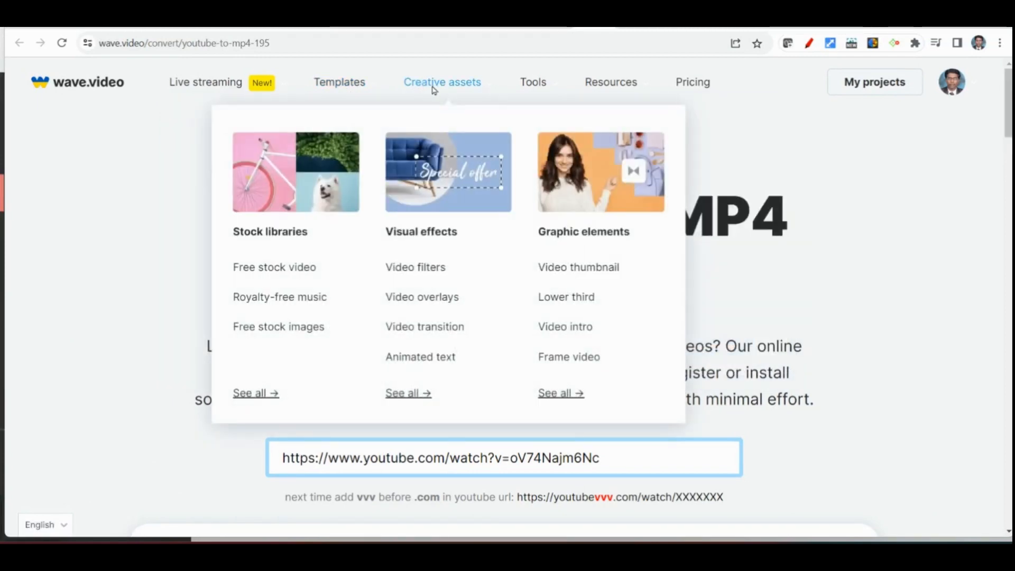
mouse_move(543, 88)
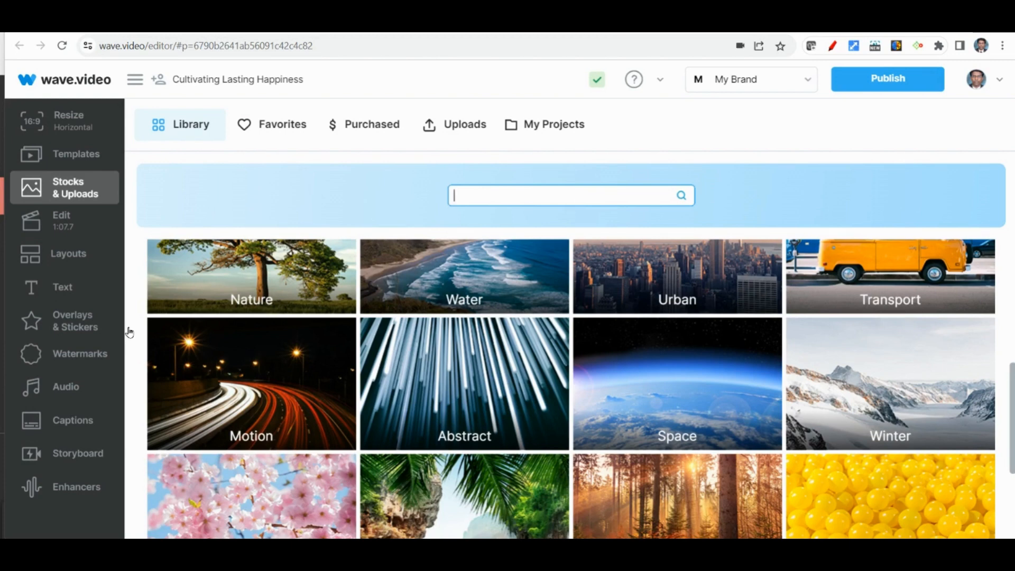
Browse the stock library's seasonal and colour categories in the Cultivating Lasting Happiness project.
scroll(303, 335, "down", 3)
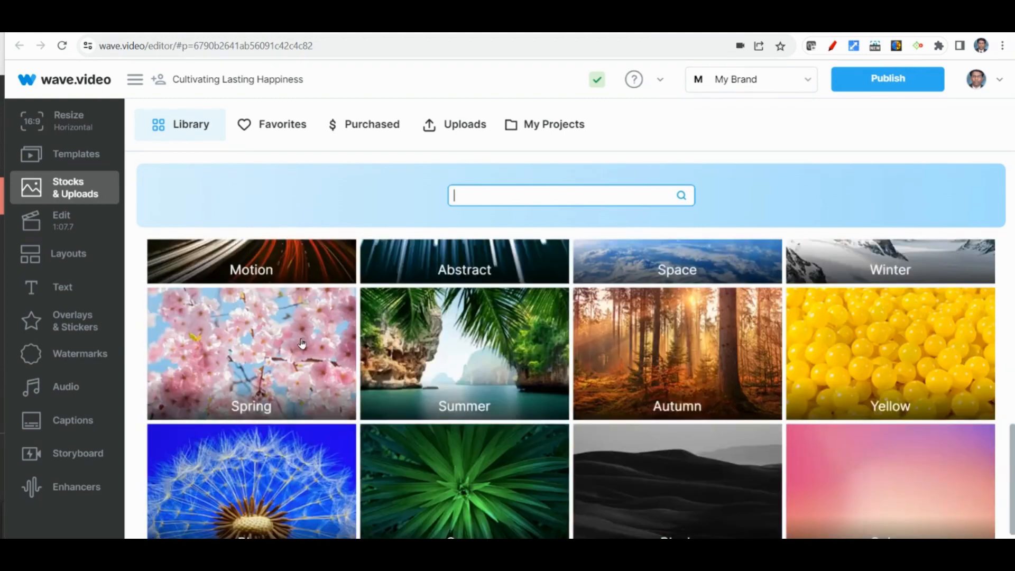
scroll(303, 338, "down", 1)
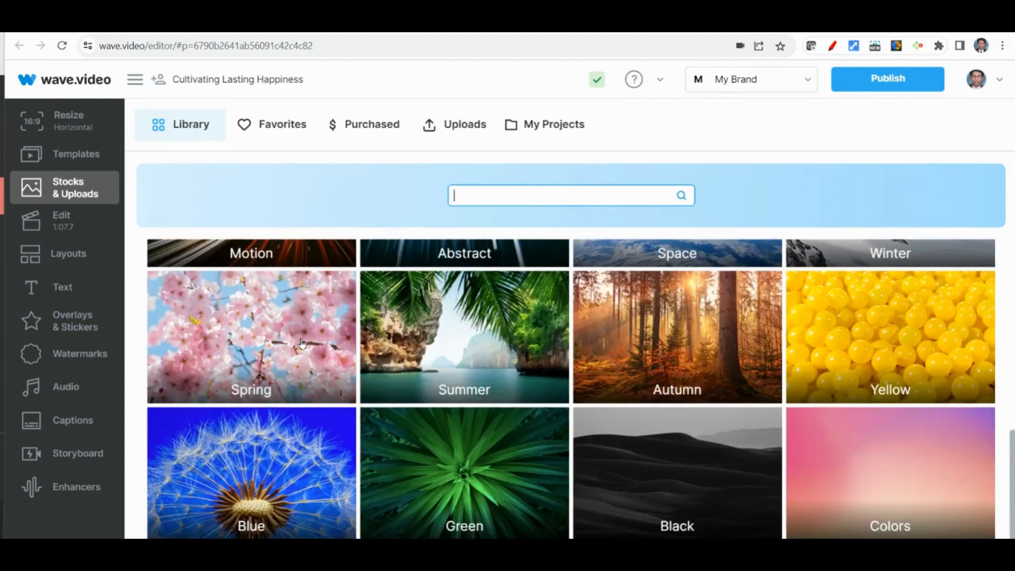